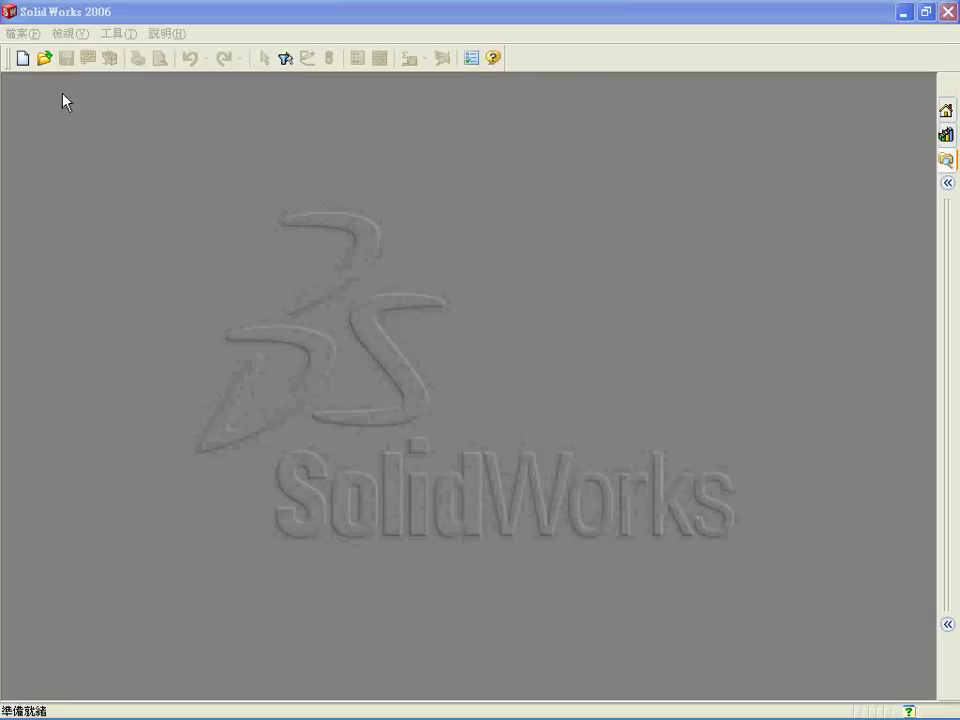
Open Plate-with-hole.SLDPRT from the SolidWorks Examples folder
{"action": "left_click", "coordinate": [44, 59]}
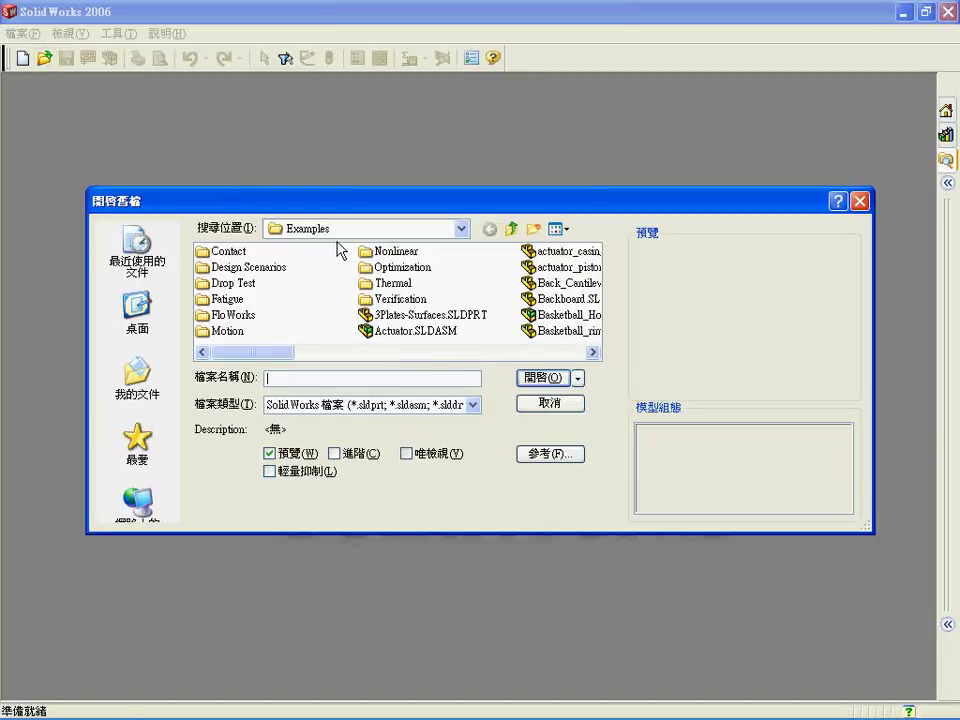
{"action": "left_click", "coordinate": [593, 352]}
{"action": "left_click", "coordinate": [593, 352]}
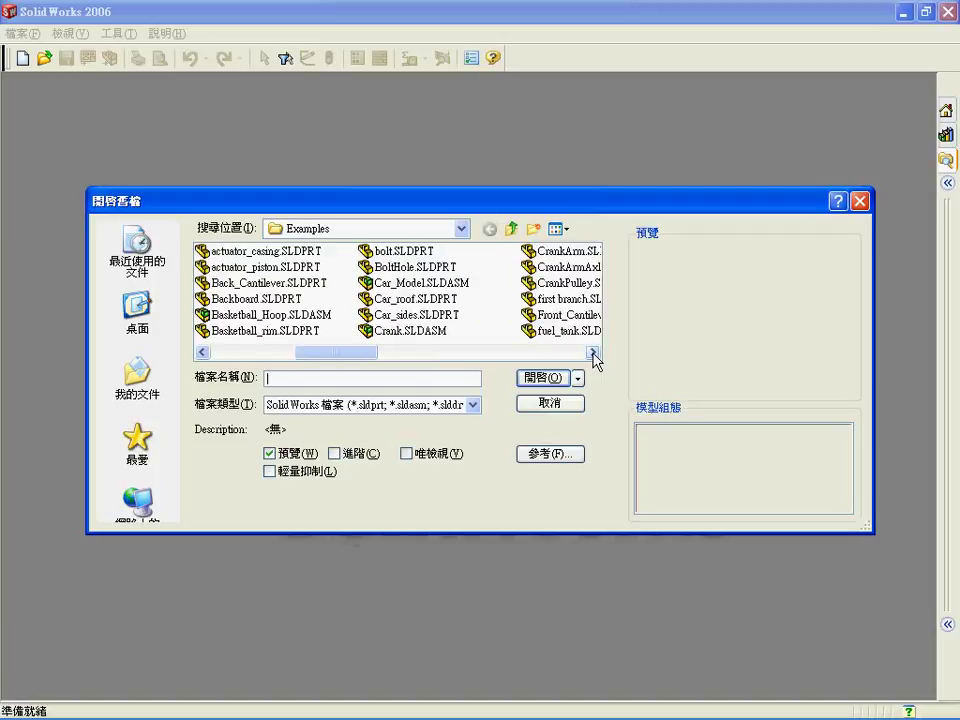
{"action": "left_click", "coordinate": [593, 352]}
{"action": "left_click", "coordinate": [593, 352]}
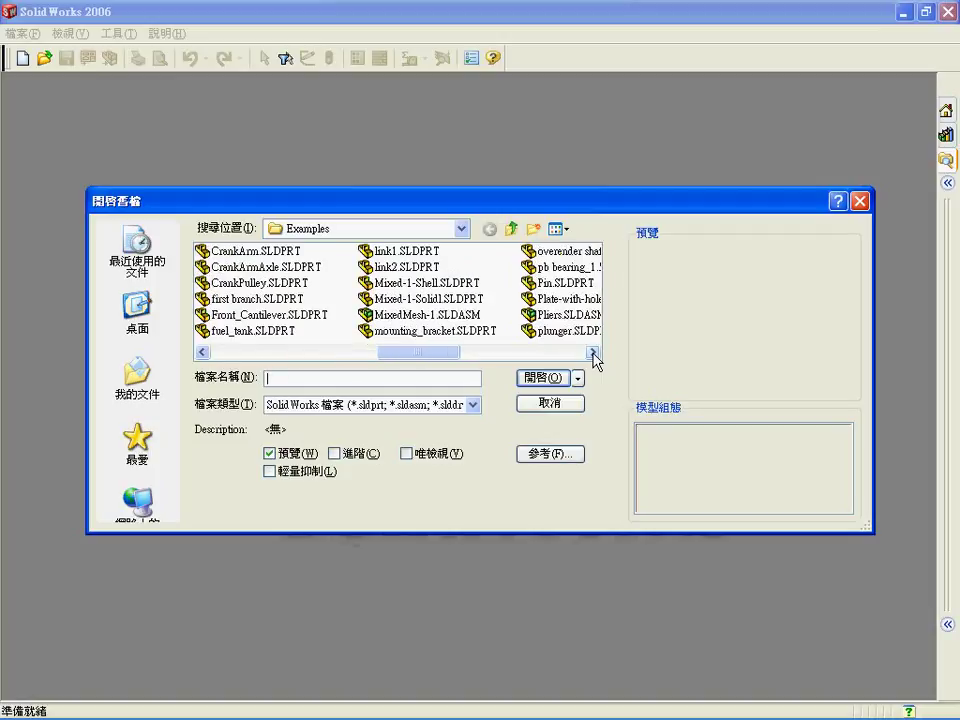
{"action": "left_click", "coordinate": [558, 300]}
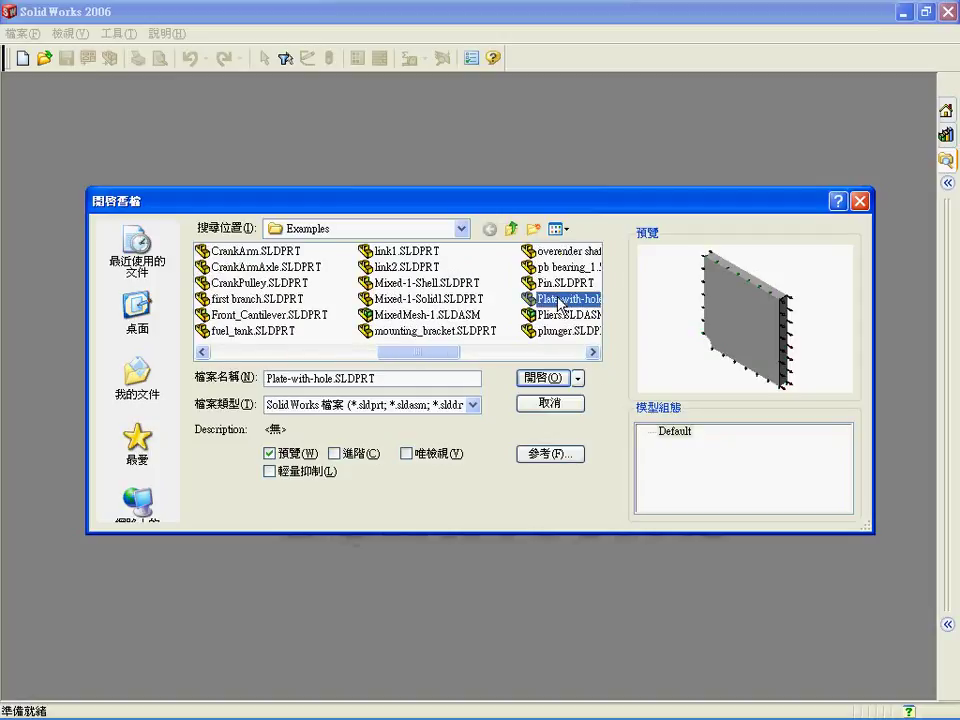
{"action": "left_click", "coordinate": [545, 378]}
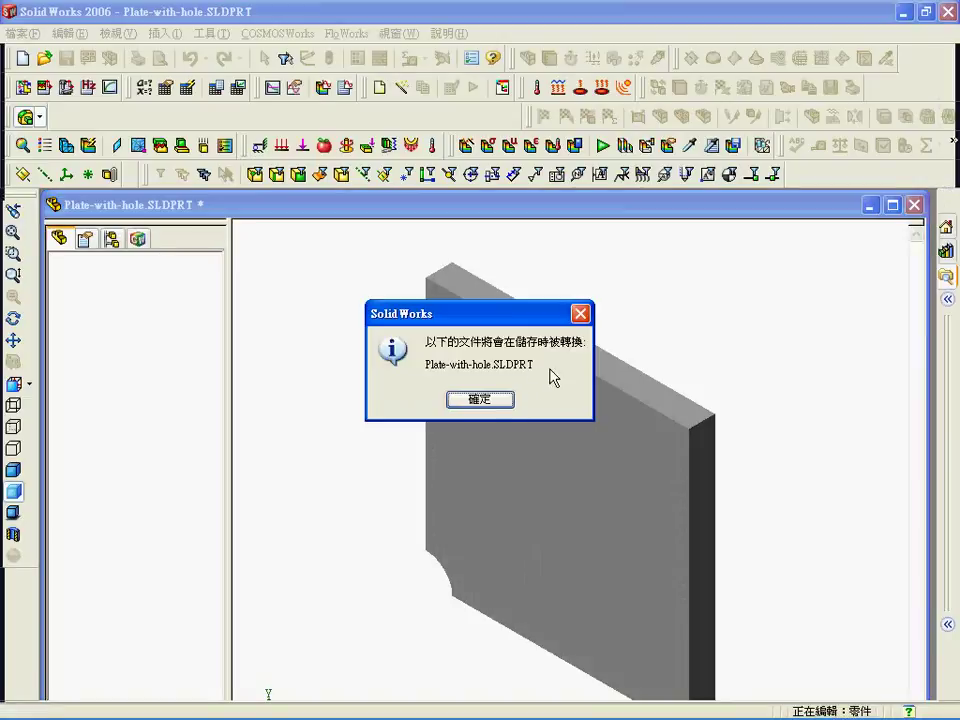
Dismiss the conversion notice, maximize the part window and add the static study 專題 1
{"action": "left_click", "coordinate": [480, 400]}
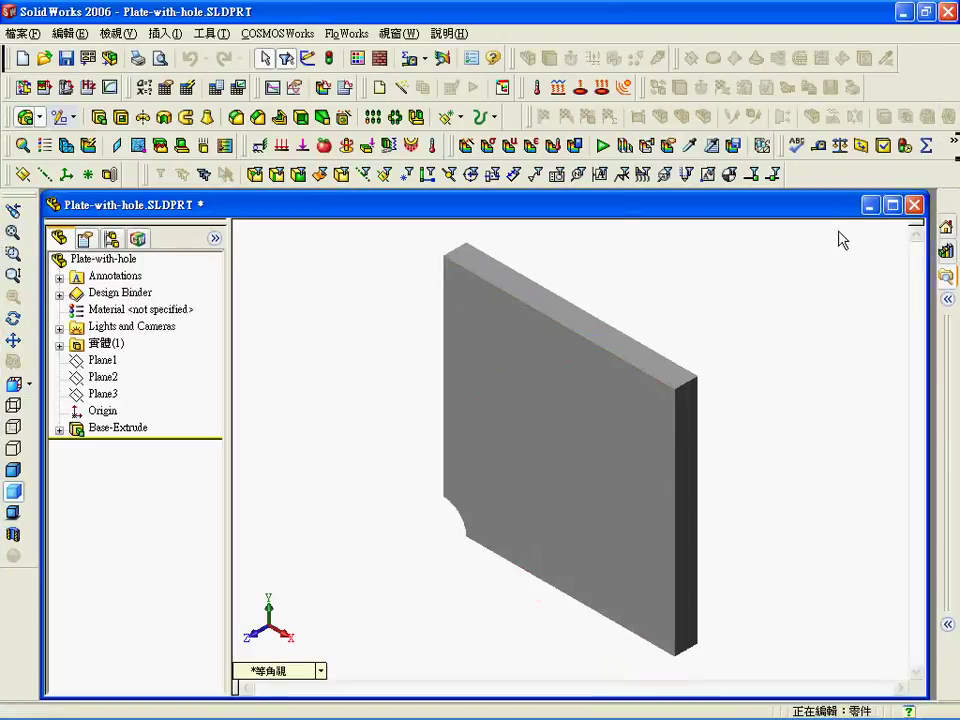
{"action": "left_click", "coordinate": [891, 205]}
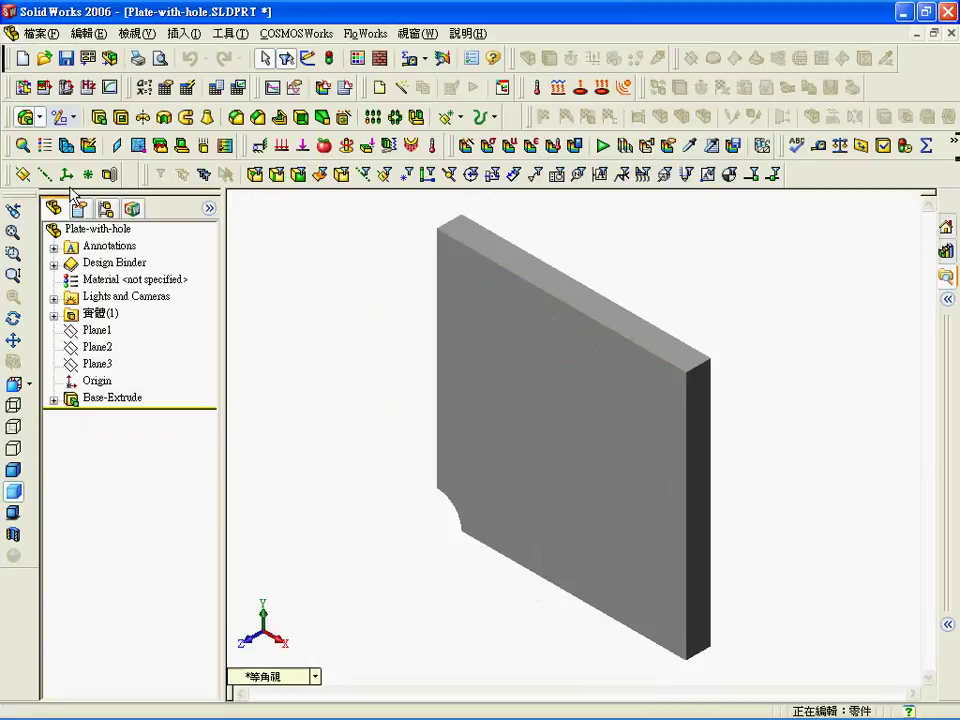
{"action": "left_click", "coordinate": [22, 146]}
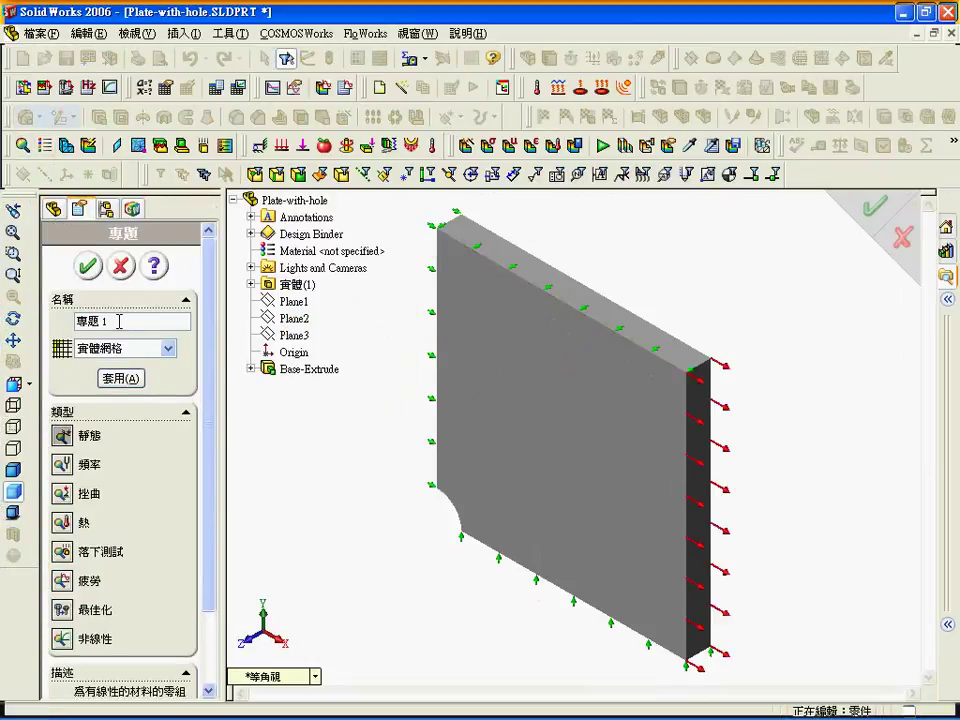
{"action": "left_click", "coordinate": [90, 272]}
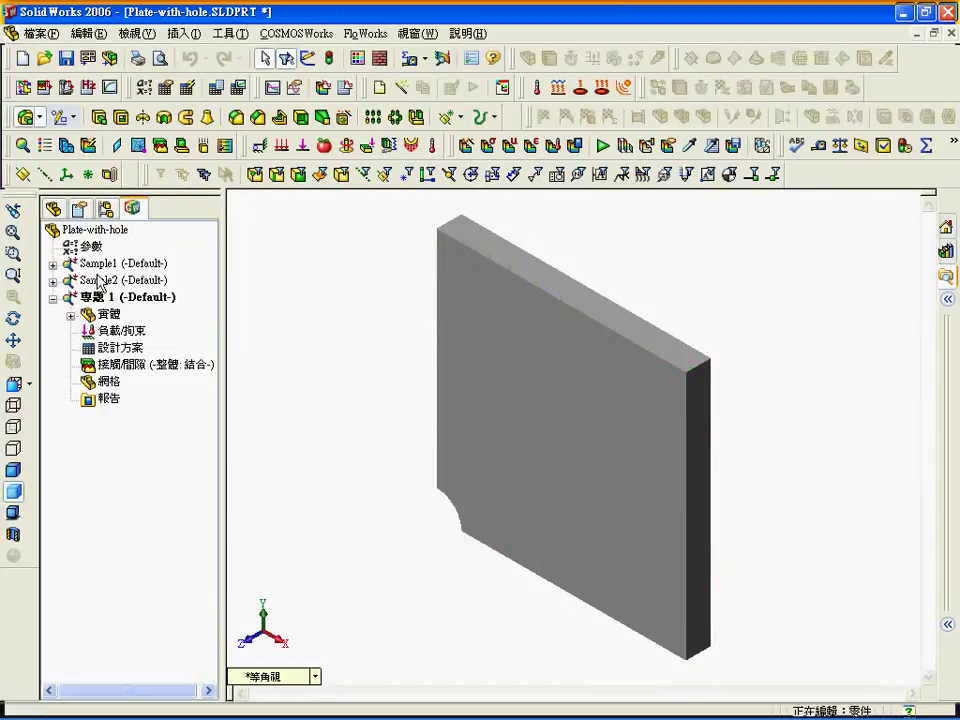
Make study 專題 1 p-adaptive, stopping at 0.02% change and updating elements at 1% error
{"action": "right_click", "coordinate": [125, 300]}
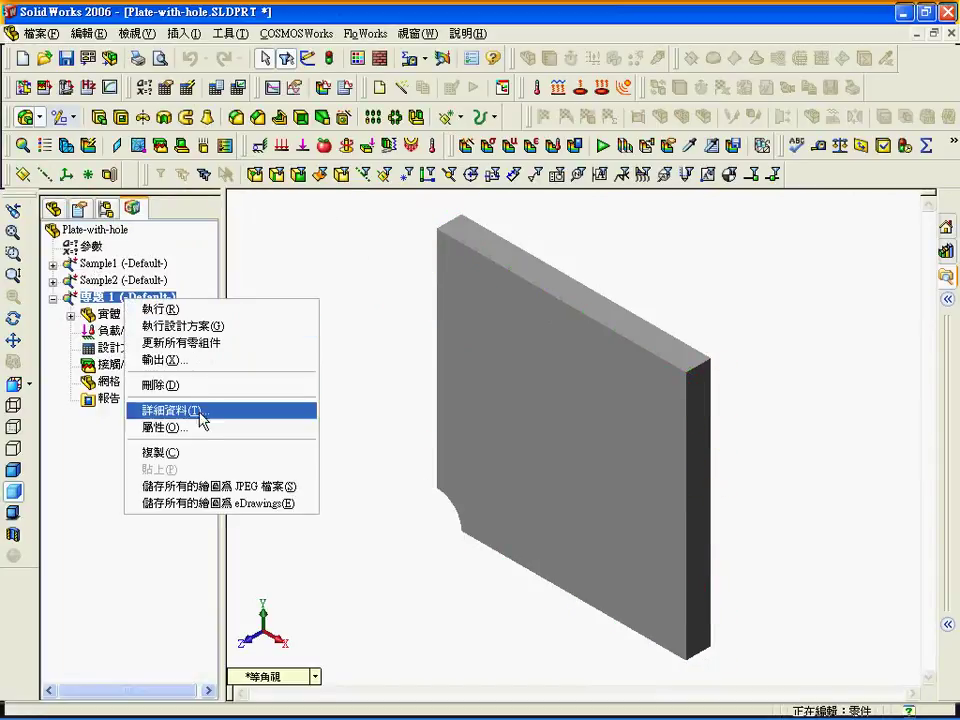
{"action": "left_click", "coordinate": [200, 428]}
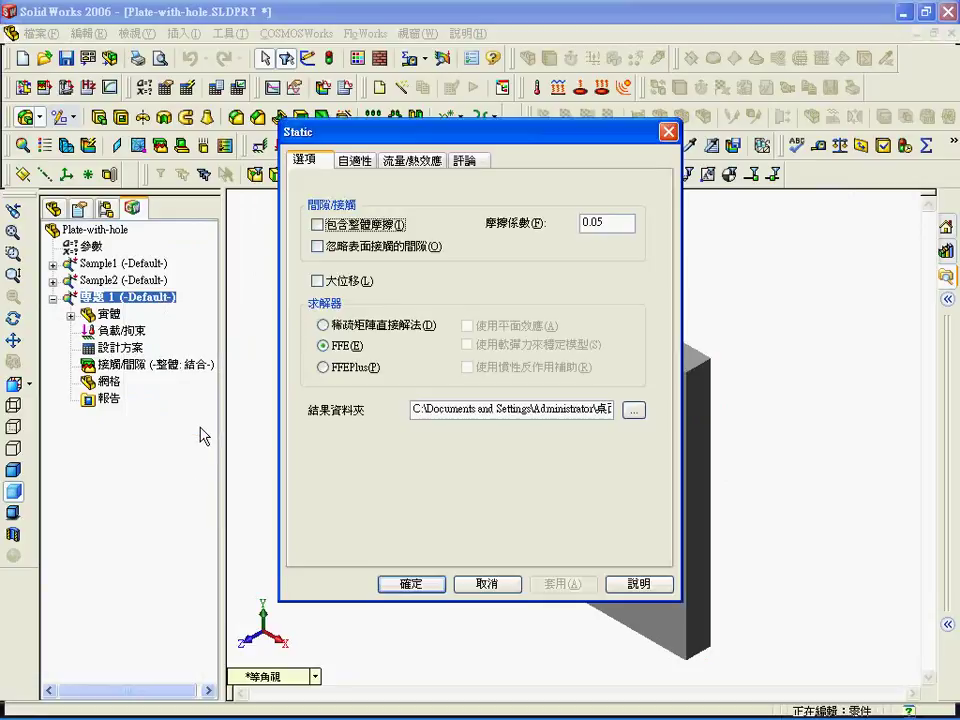
{"action": "left_click", "coordinate": [368, 161]}
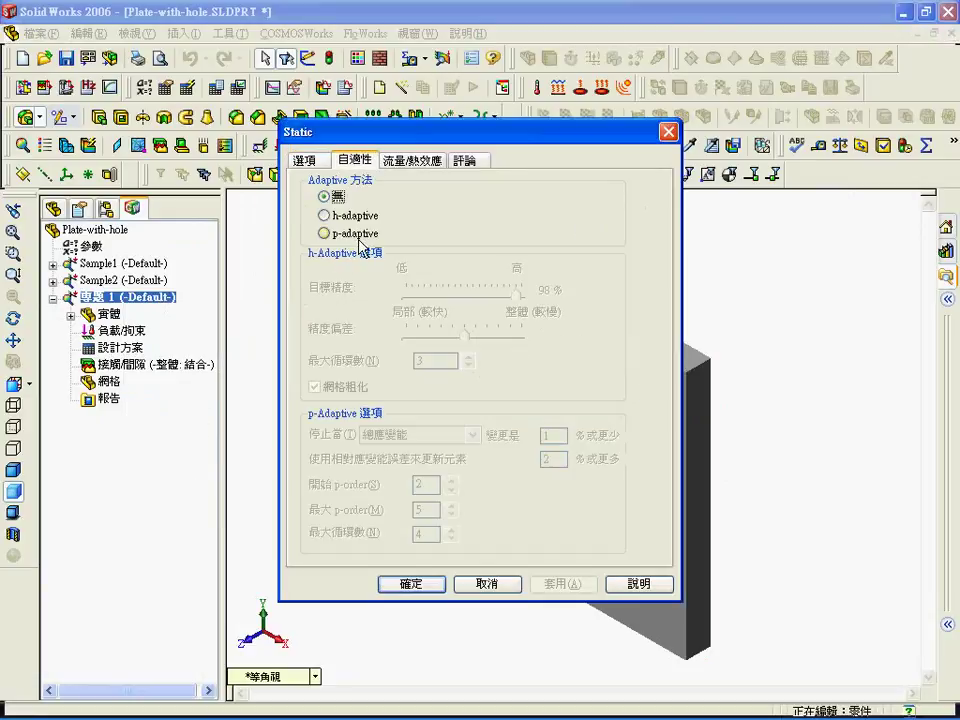
{"action": "left_click", "coordinate": [323, 233]}
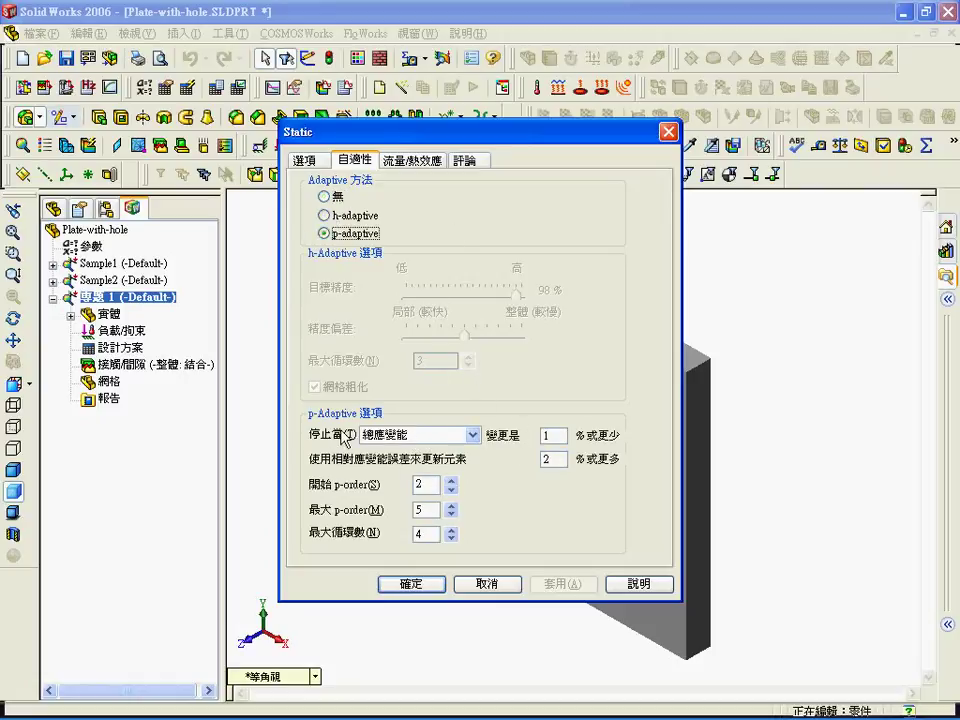
{"action": "left_click", "coordinate": [556, 436]}
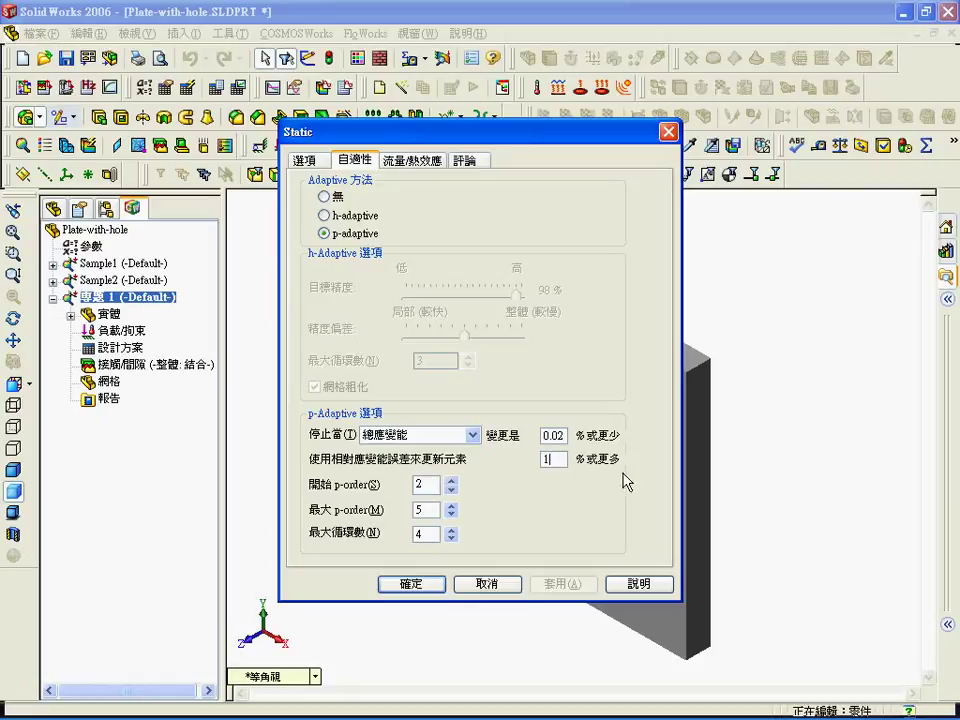
{"action": "left_click", "coordinate": [415, 585]}
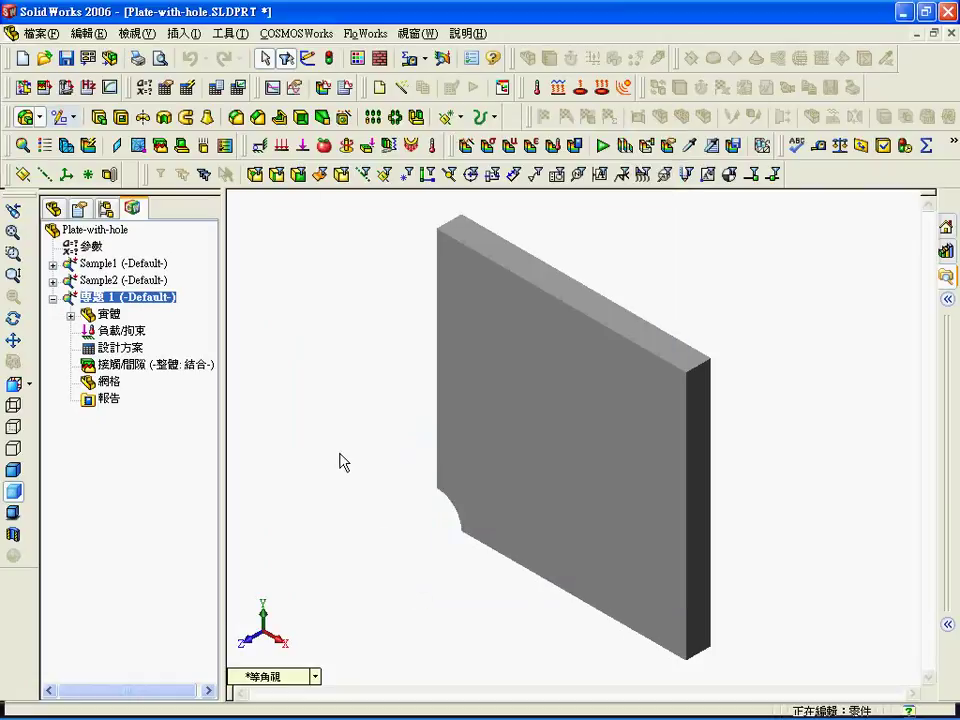
{"action": "left_click", "coordinate": [199, 326]}
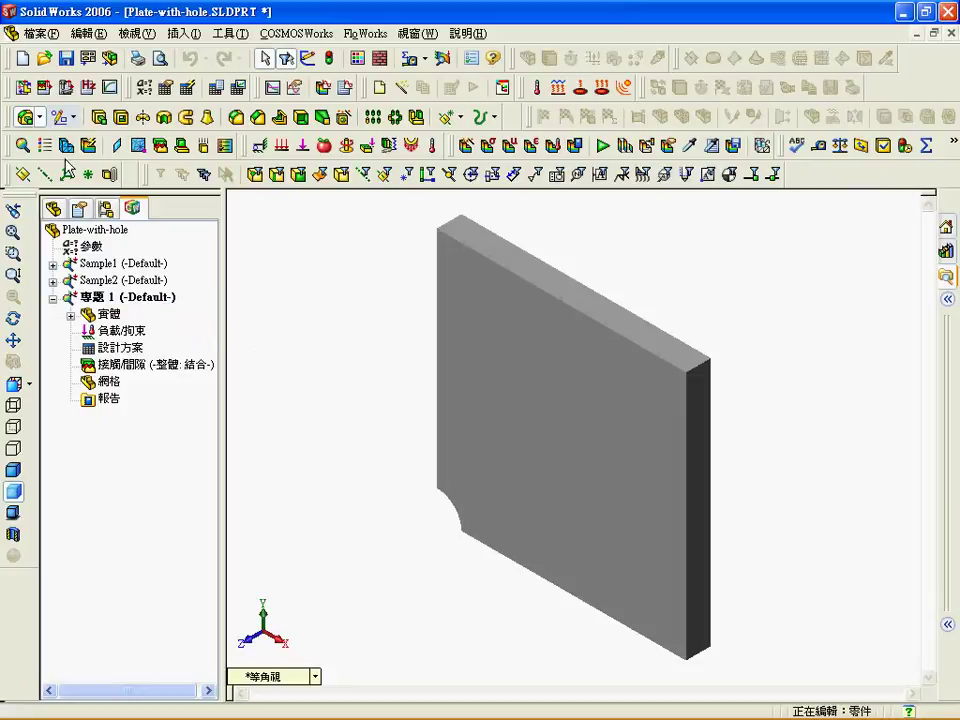
Assign 合金鋼 (alloy steel) from the solidworks materials library to the plate's solid
{"action": "right_click", "coordinate": [113, 317]}
{"action": "left_click", "coordinate": [183, 328]}
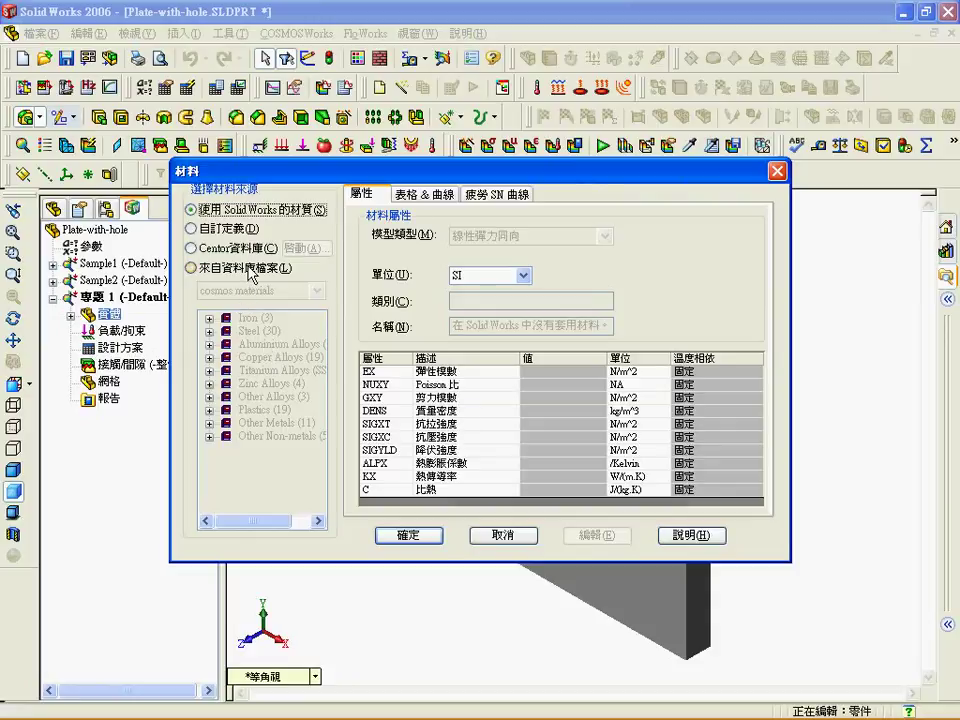
{"action": "left_click", "coordinate": [192, 268]}
{"action": "left_click", "coordinate": [284, 296]}
{"action": "left_click", "coordinate": [284, 304]}
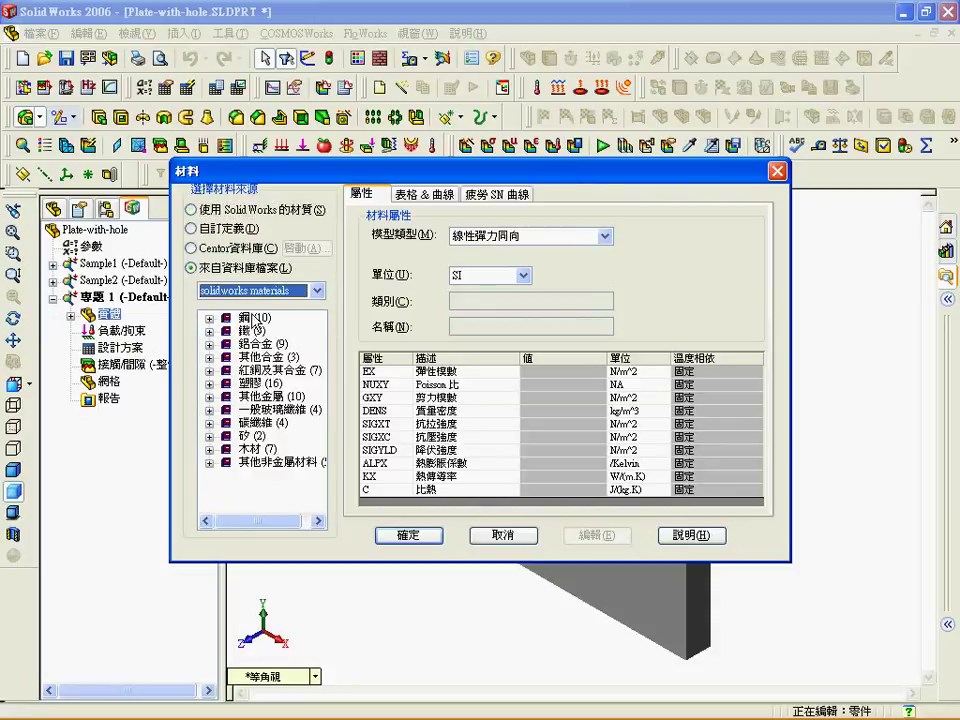
{"action": "left_click", "coordinate": [209, 318]}
{"action": "left_click", "coordinate": [272, 383]}
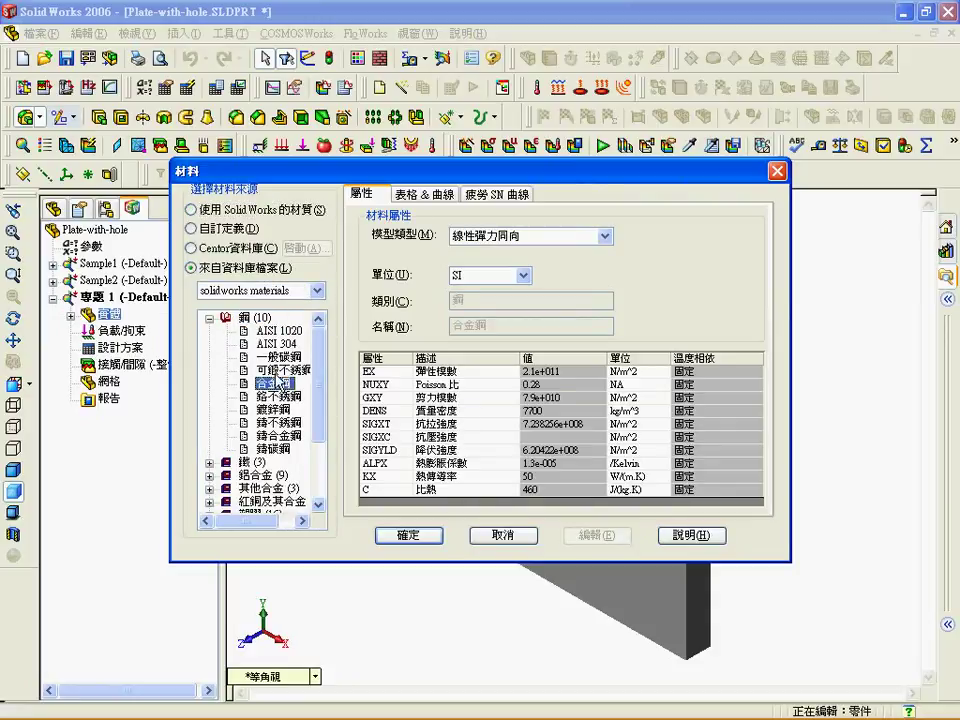
{"action": "left_click", "coordinate": [414, 536]}
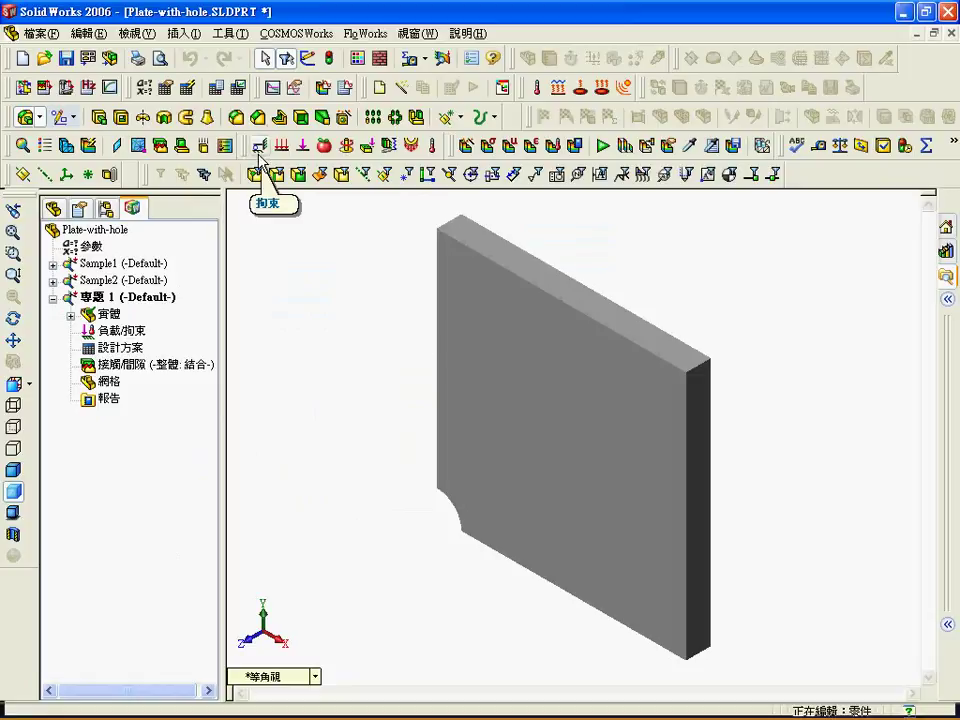
Restrain the plate's bottom face to 0 translation in one direction relative to Plane1, creating 拘束-1
{"action": "left_click", "coordinate": [259, 152]}
{"action": "mouse_move", "coordinate": [604, 414]}
{"action": "middle_mouse_down"}
{"action": "mouse_move", "coordinate": [676, 338]}
{"action": "mouse_move", "coordinate": [658, 334]}
{"action": "middle_mouse_up"}
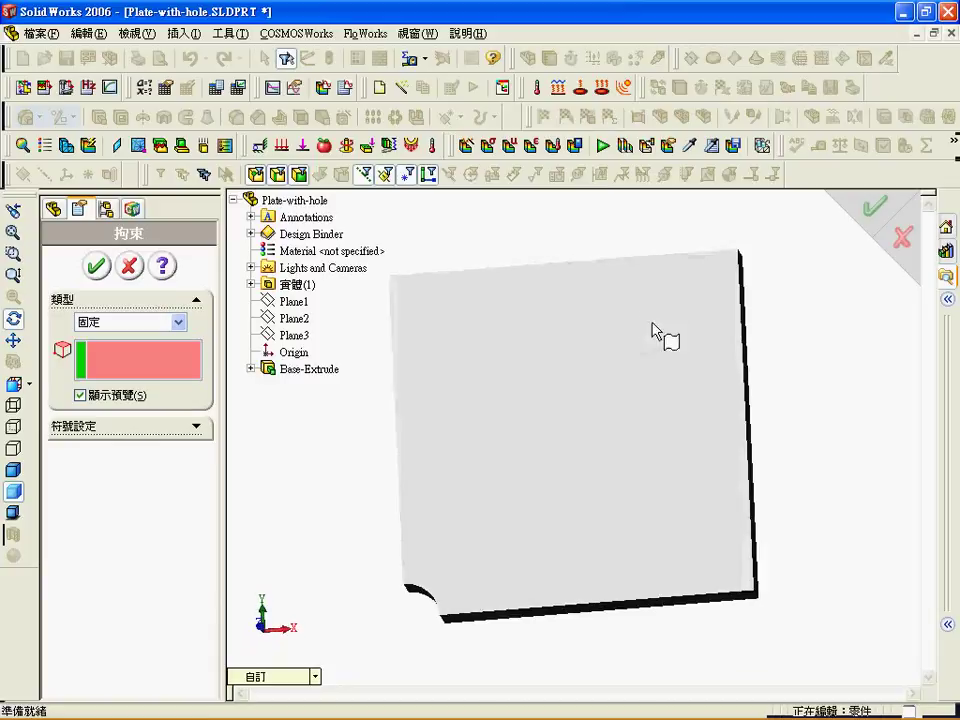
{"action": "left_click", "coordinate": [172, 322]}
{"action": "left_click", "coordinate": [130, 396]}
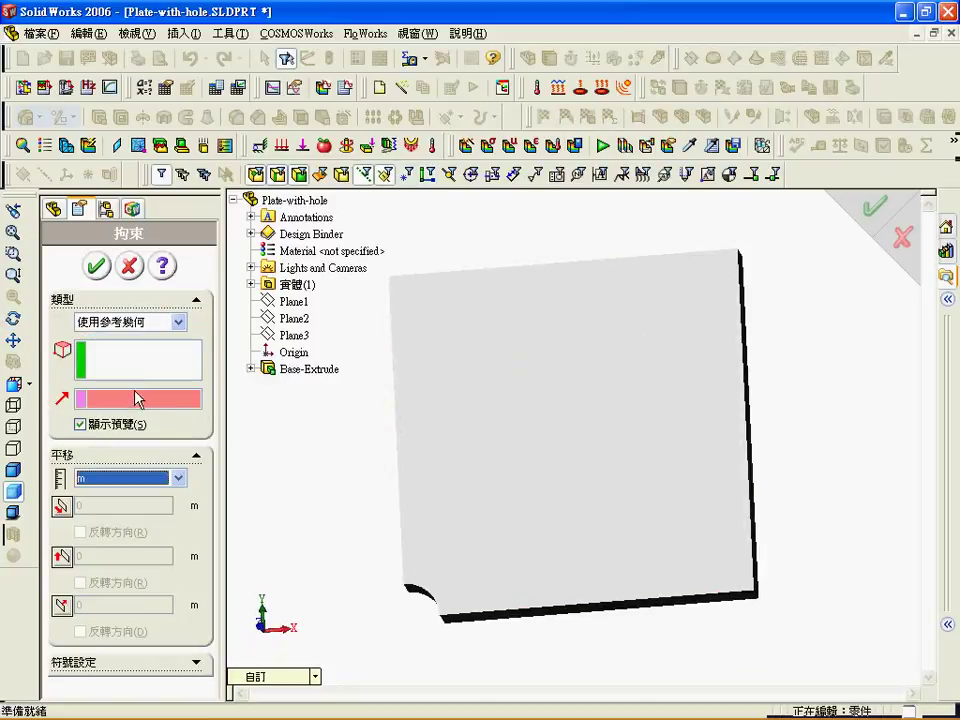
{"action": "middle_click_drag", "start_coordinate": [424, 642], "coordinate": [489, 506]}
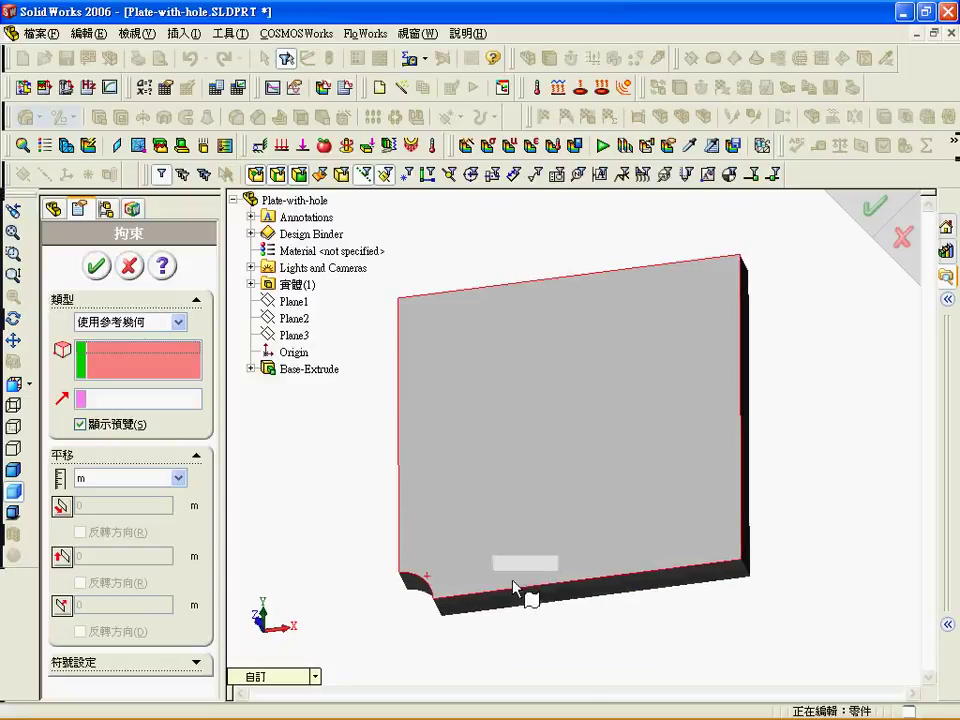
{"action": "left_click", "coordinate": [520, 605]}
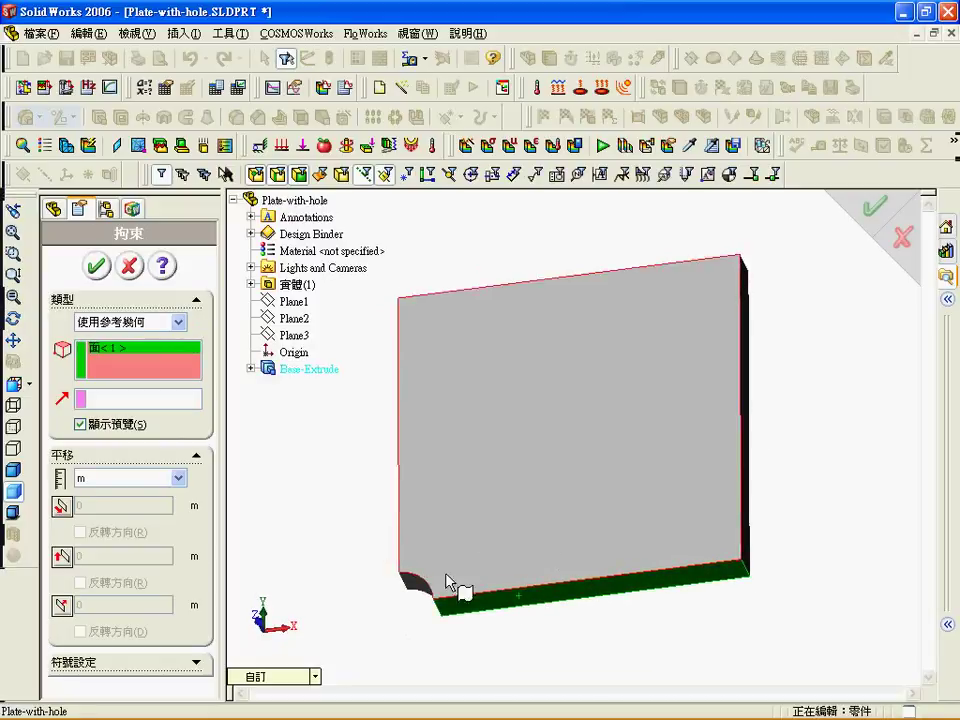
{"action": "left_click", "coordinate": [125, 404]}
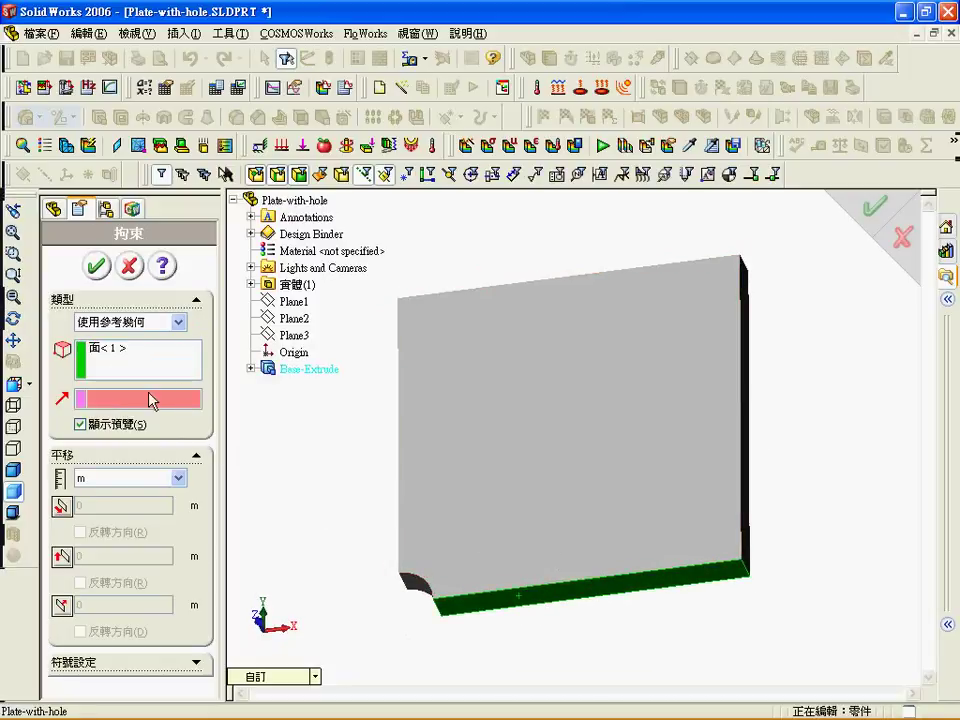
{"action": "left_click", "coordinate": [288, 305]}
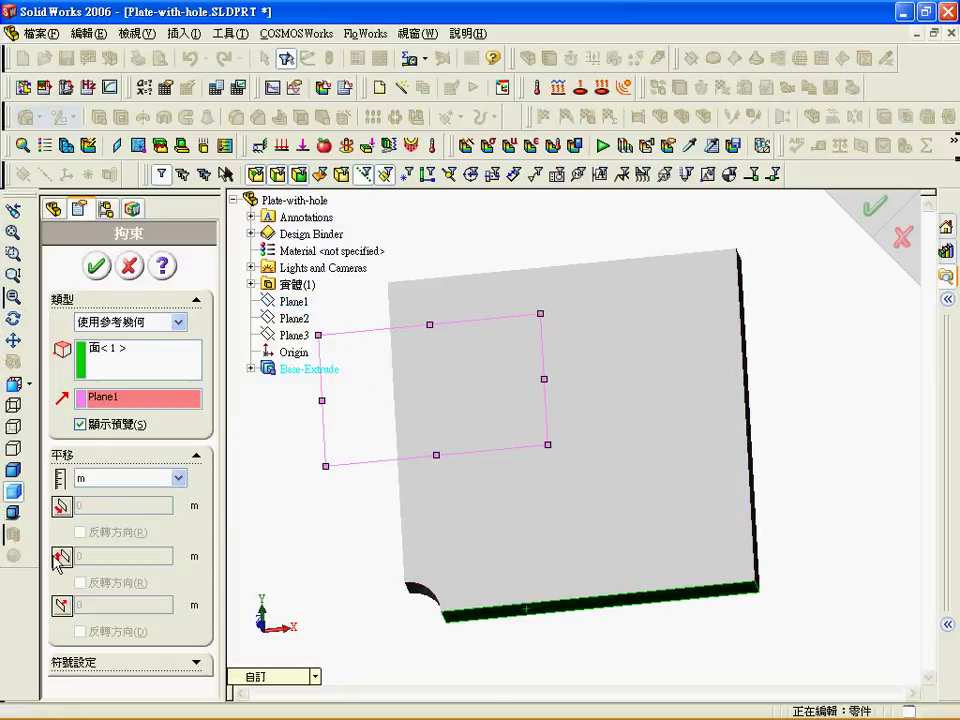
{"action": "left_click", "coordinate": [62, 558]}
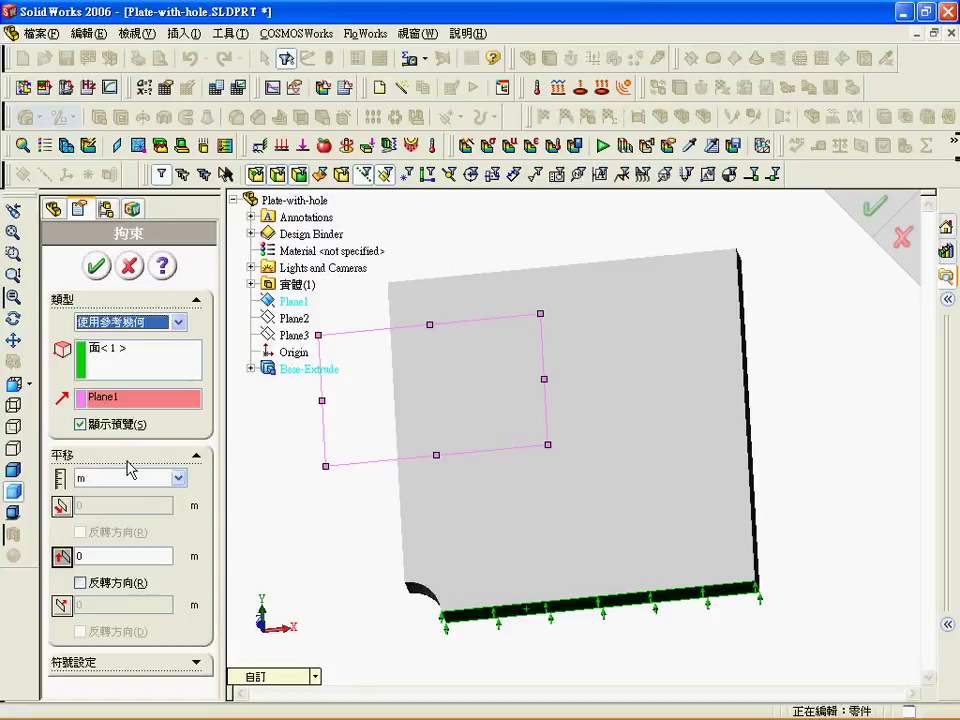
{"action": "left_click", "coordinate": [97, 267]}
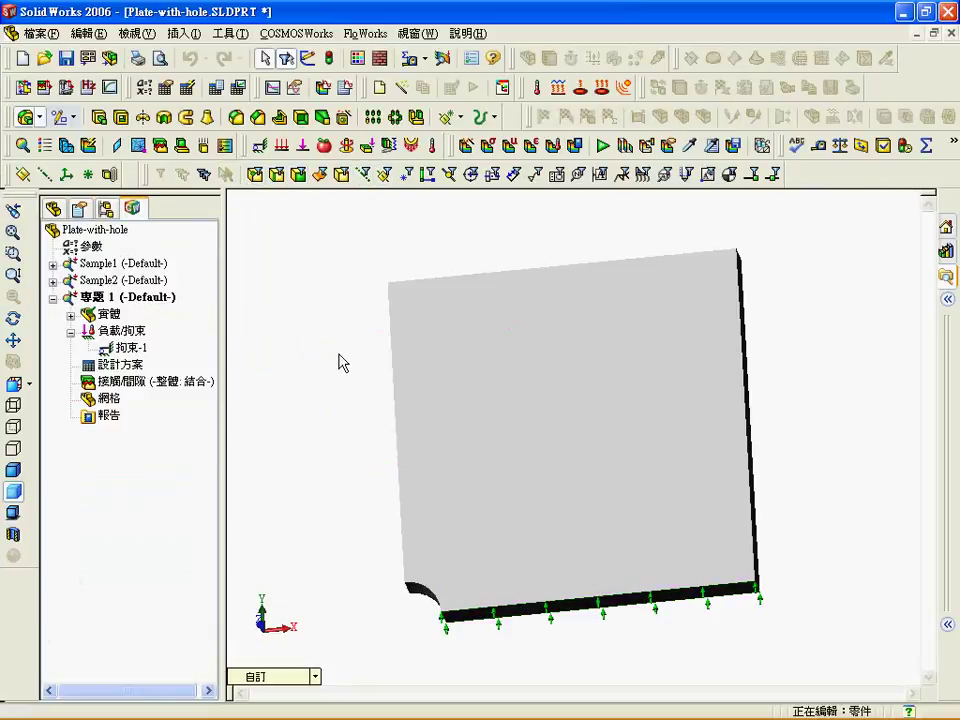
Restrain the left face to 0 along direction 1 relative to Plane1, creating 拘束-2
{"action": "middle_click_drag", "start_coordinate": [739, 437], "coordinate": [650, 430]}
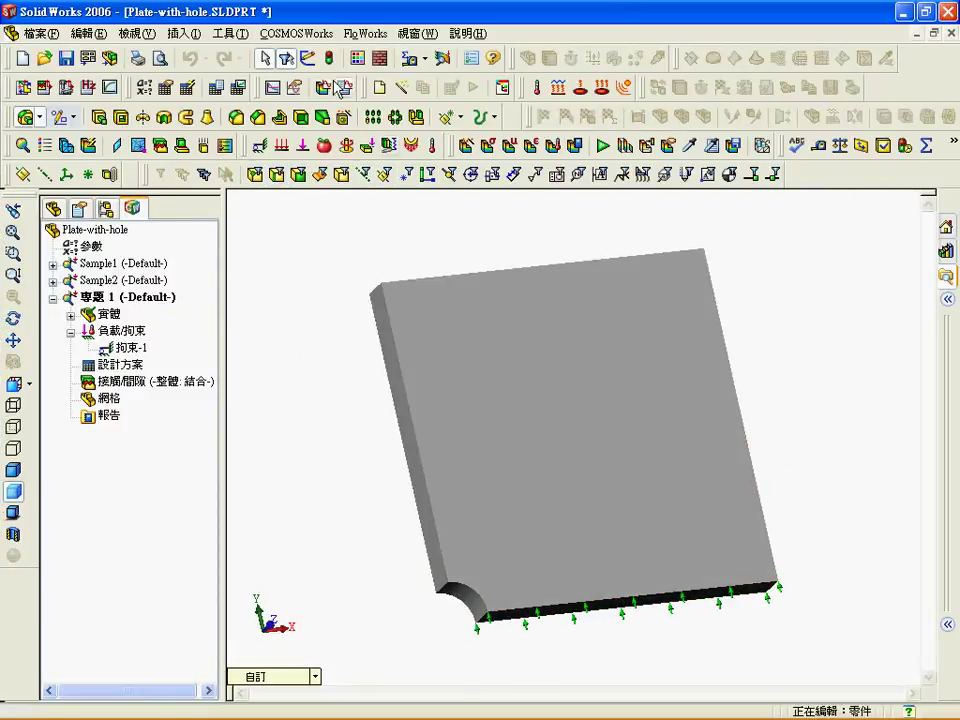
{"action": "left_click", "coordinate": [283, 147]}
{"action": "left_click", "coordinate": [394, 356]}
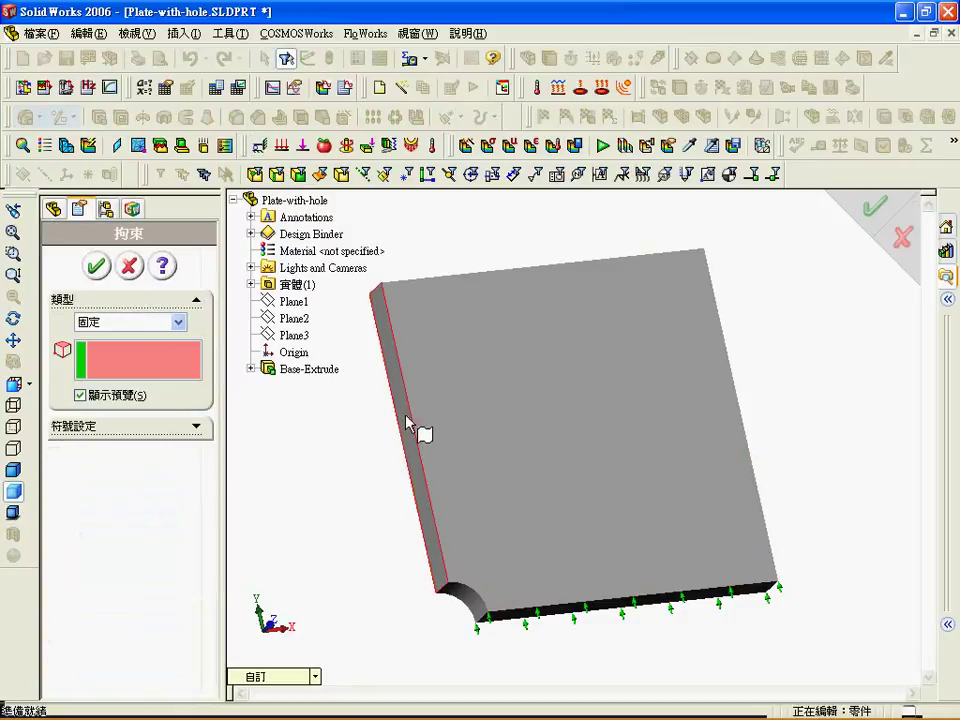
{"action": "left_click", "coordinate": [408, 425]}
{"action": "left_click", "coordinate": [178, 322]}
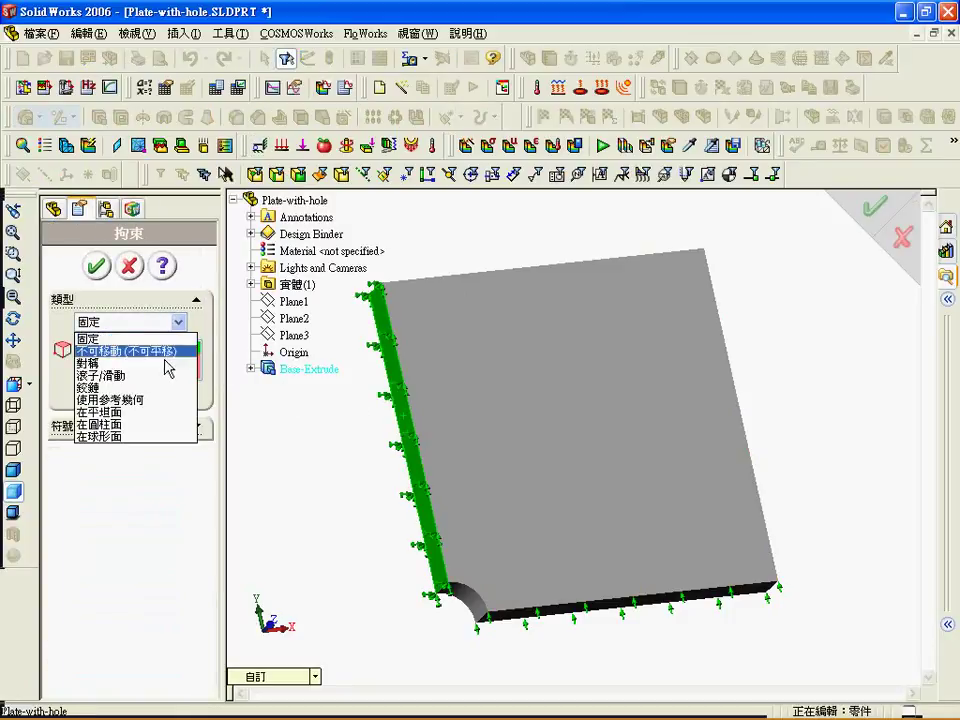
{"action": "left_click", "coordinate": [161, 399]}
{"action": "middle_click_drag", "start_coordinate": [489, 456], "coordinate": [459, 464]}
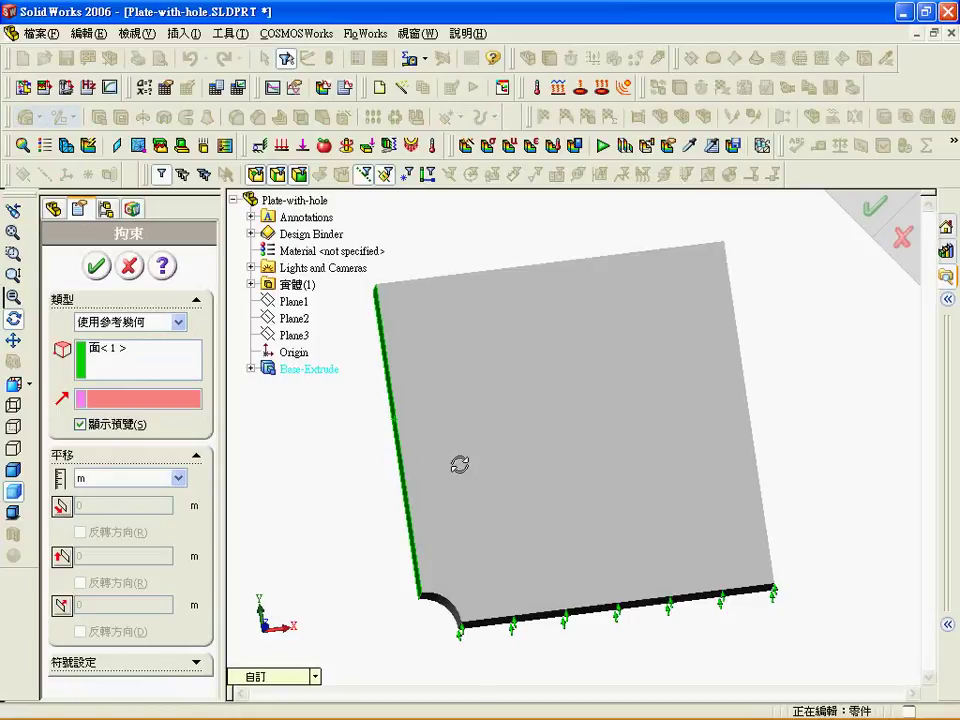
{"action": "left_click", "coordinate": [283, 302]}
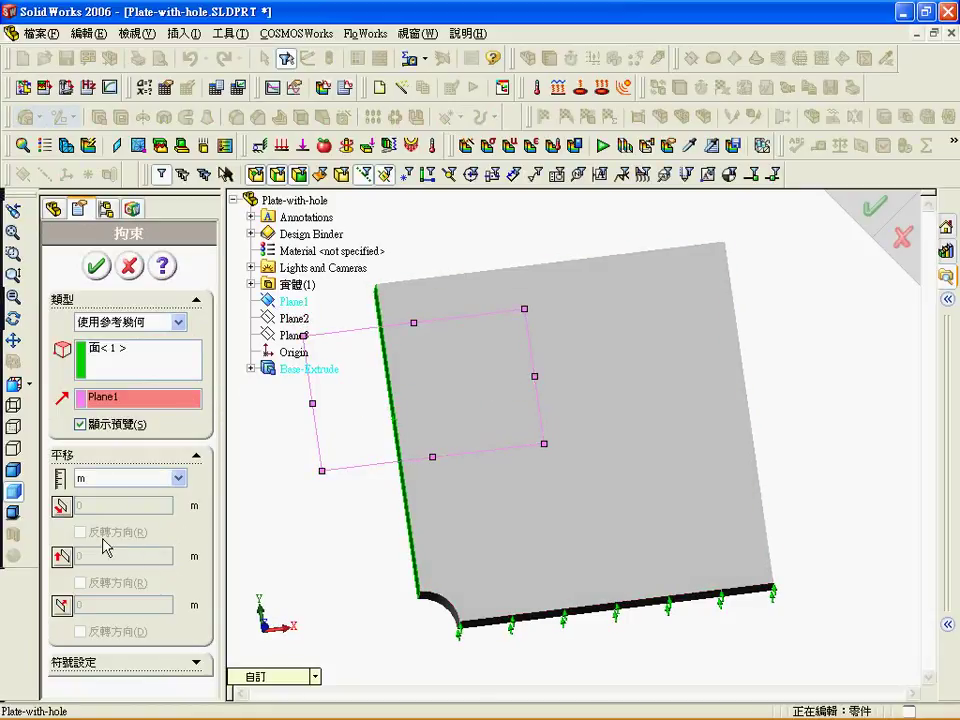
{"action": "left_click", "coordinate": [63, 508]}
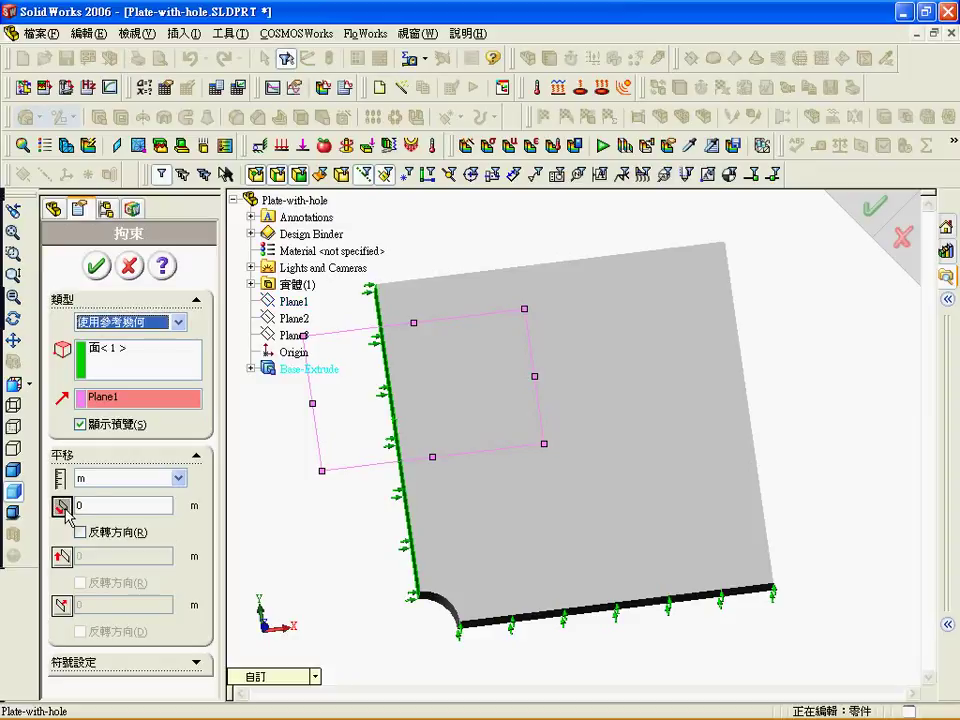
{"action": "left_click", "coordinate": [100, 267]}
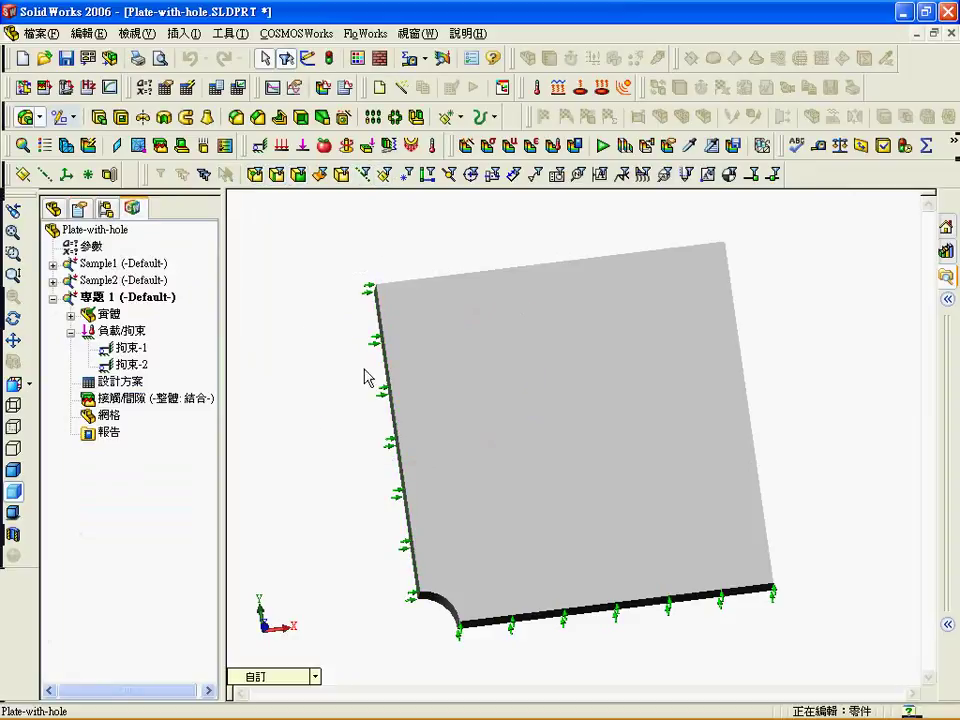
Restrain the top edge to 0 along direction 3 relative to Plane1, creating 拘束-3
{"action": "left_click", "coordinate": [505, 268]}
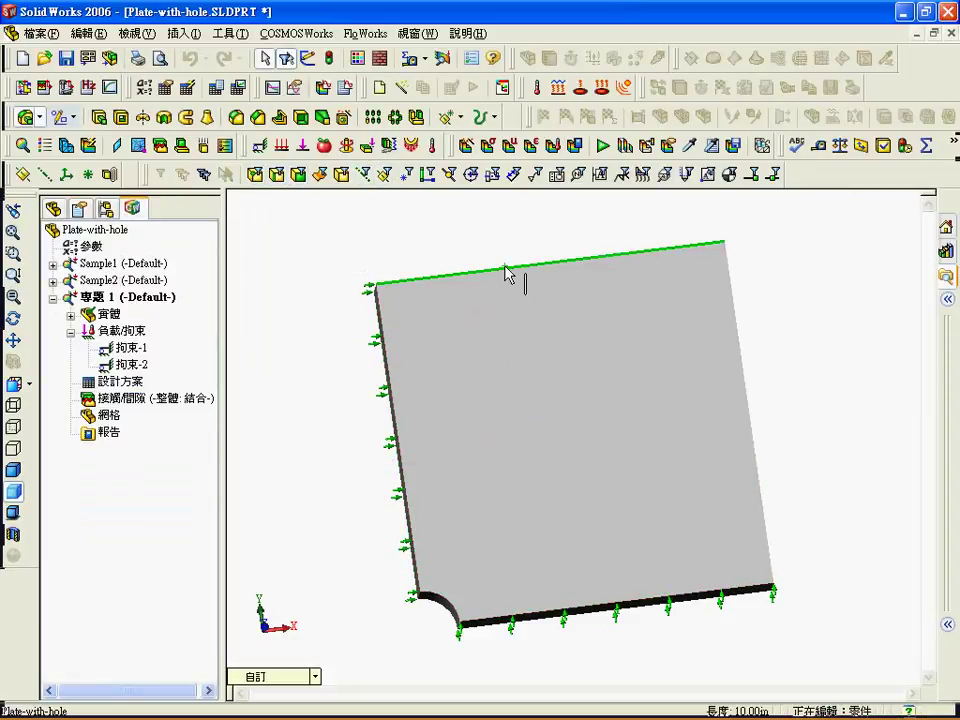
{"action": "left_click", "coordinate": [260, 148]}
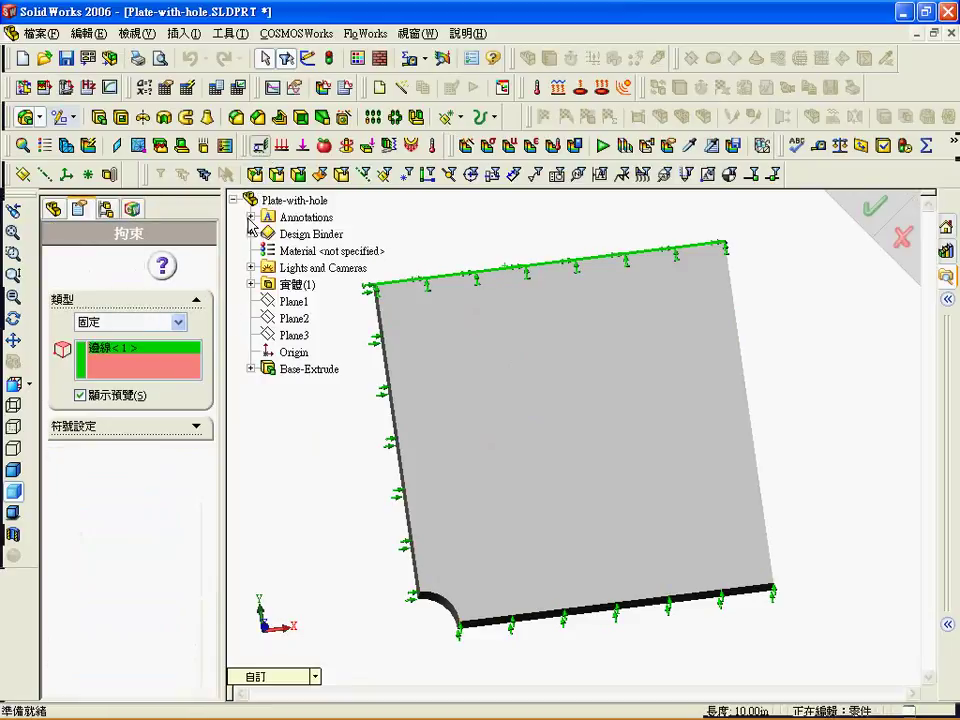
{"action": "left_click", "coordinate": [178, 322]}
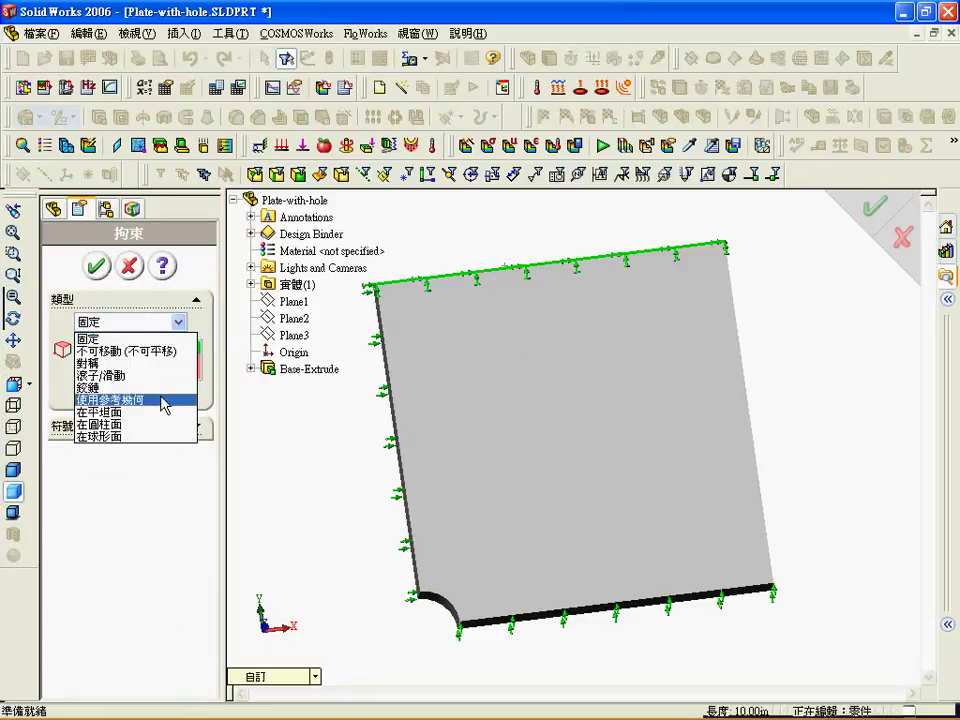
{"action": "left_click", "coordinate": [166, 399]}
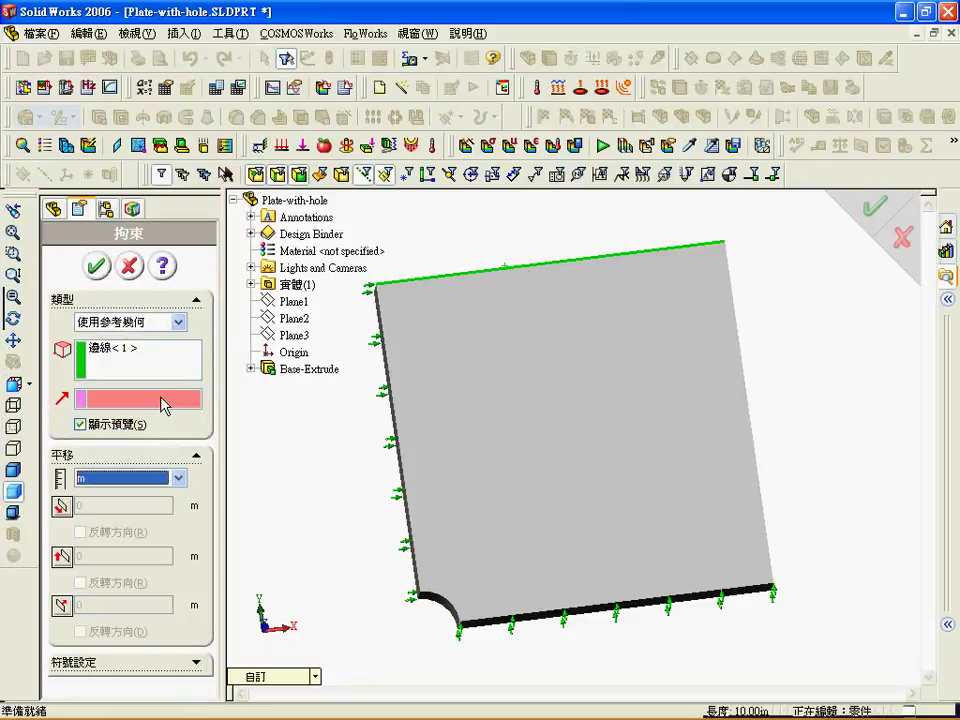
{"action": "left_click", "coordinate": [268, 302]}
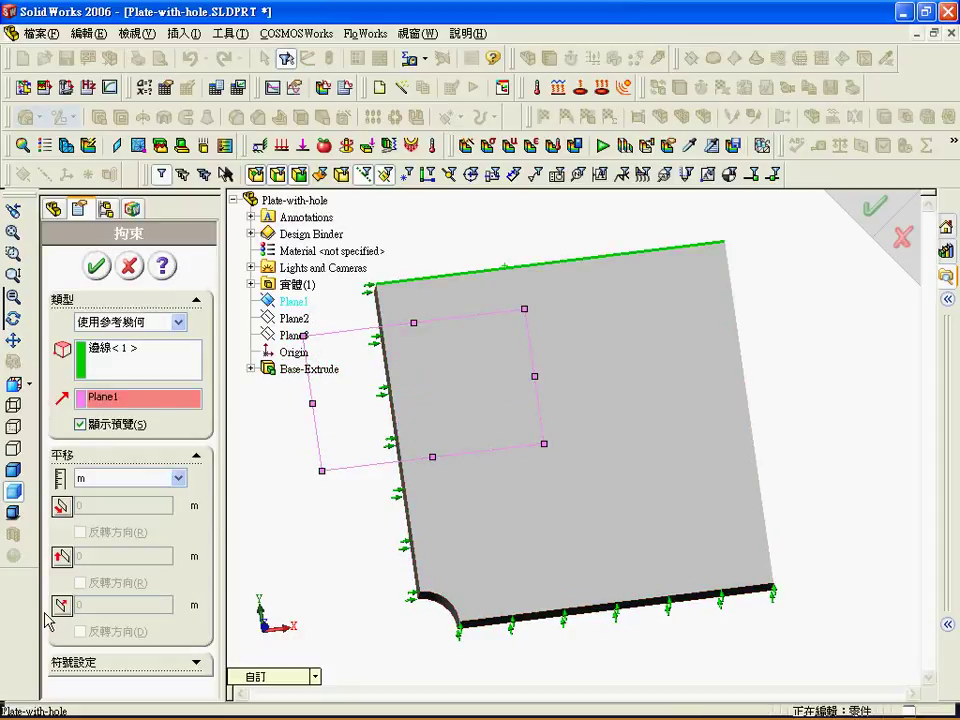
{"action": "left_click", "coordinate": [63, 606]}
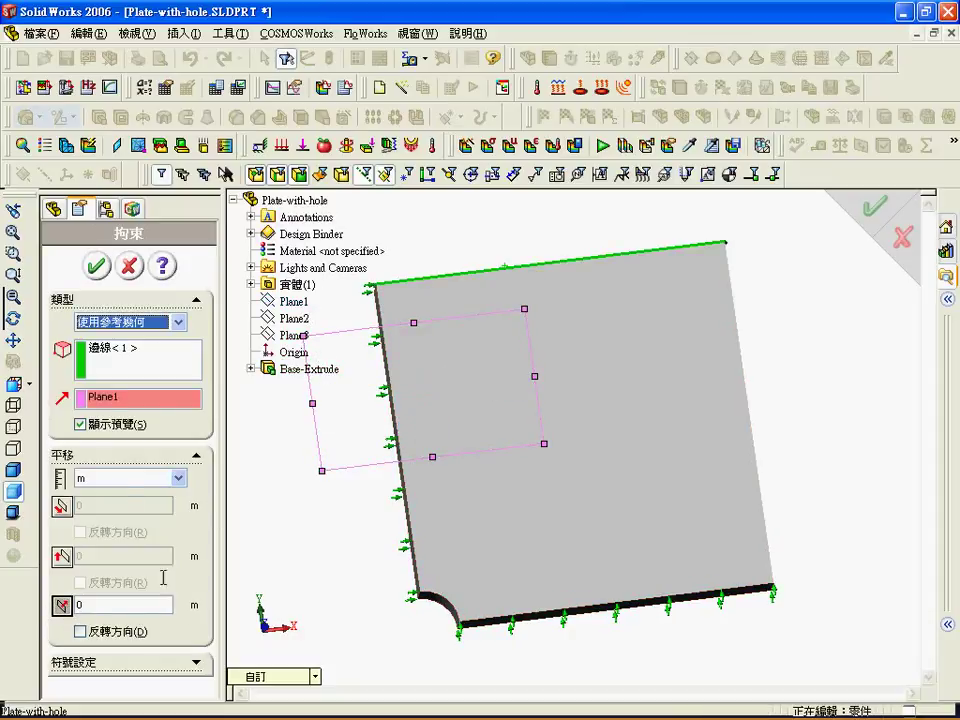
{"action": "left_click", "coordinate": [96, 268]}
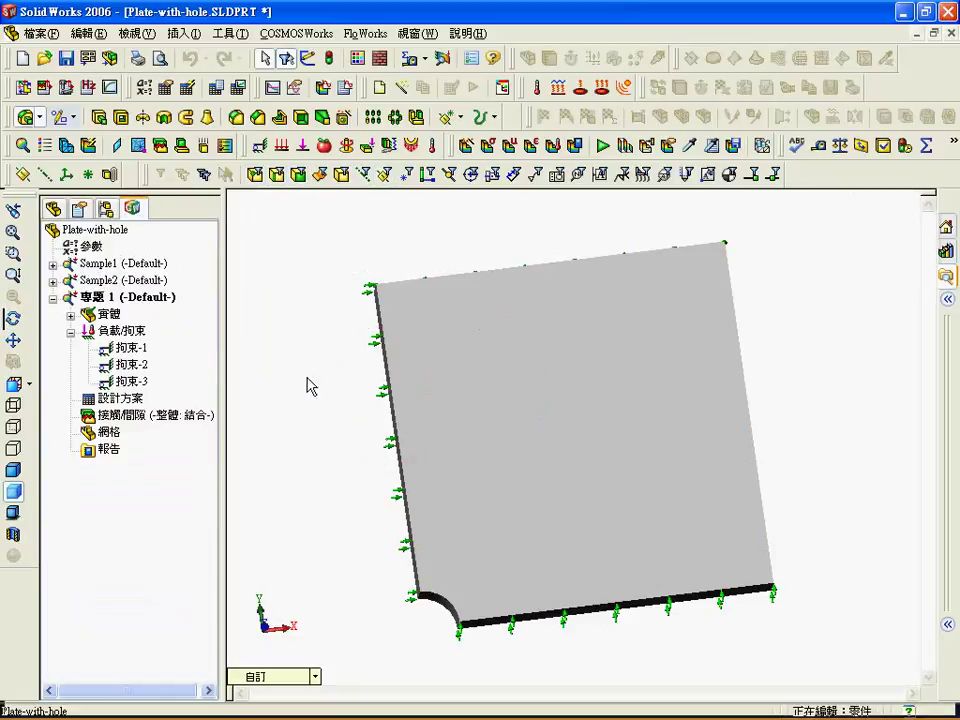
Apply a 1000 psi pressure (IPS units) normal to the plate's right face as 壓力-1
{"action": "mouse_move", "coordinate": [407, 476]}
{"action": "left_mouse_down"}
{"action": "mouse_move", "coordinate": [393, 467]}
{"action": "mouse_move", "coordinate": [381, 489]}
{"action": "left_mouse_up"}
{"action": "key", "text": "Escape"}
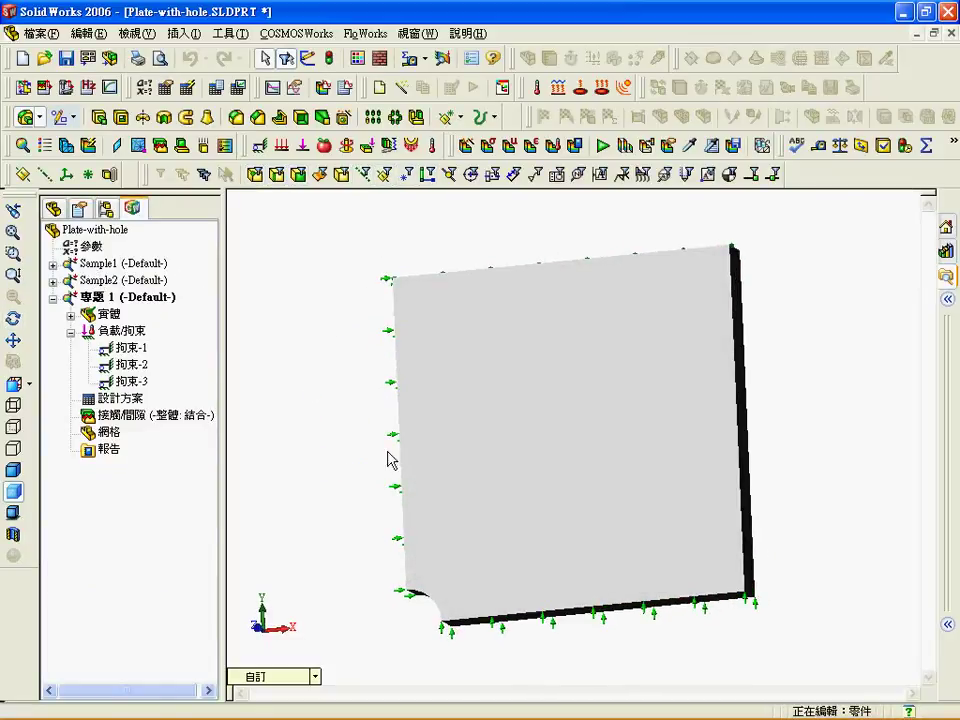
{"action": "left_click", "coordinate": [282, 146]}
{"action": "middle_click_drag", "start_coordinate": [596, 450], "coordinate": [697, 452]}
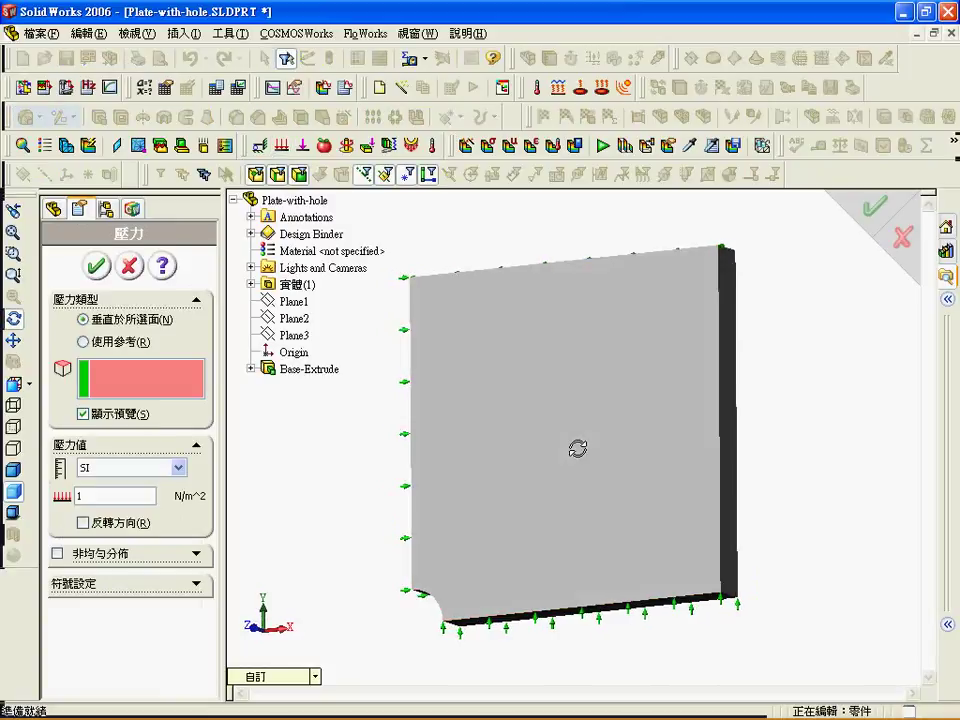
{"action": "left_click", "coordinate": [728, 475]}
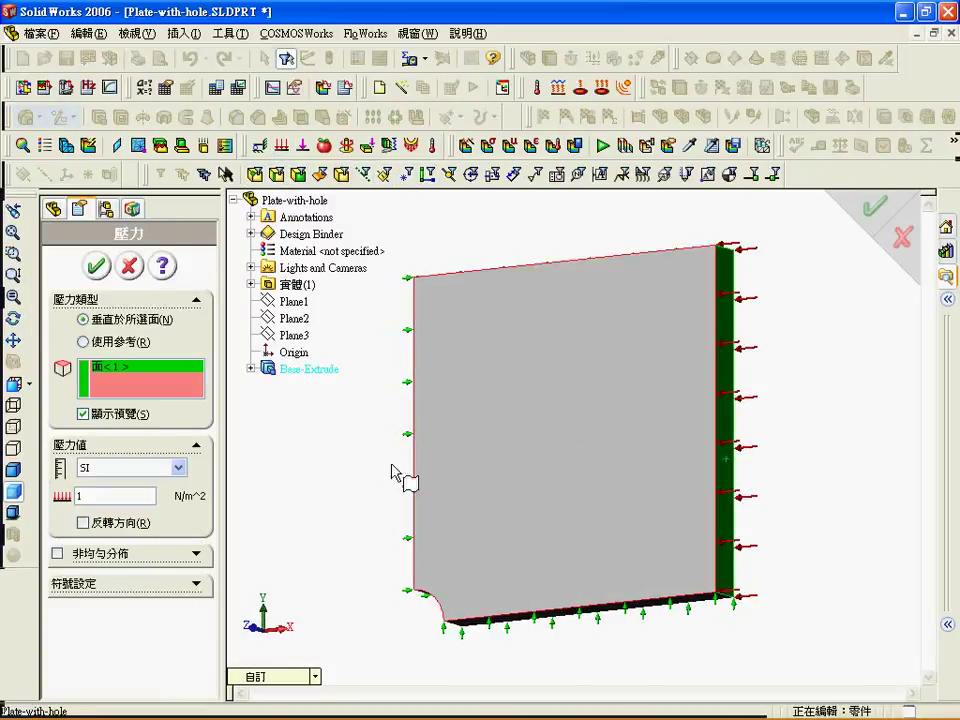
{"action": "left_click", "coordinate": [177, 467]}
{"action": "left_click", "coordinate": [110, 491]}
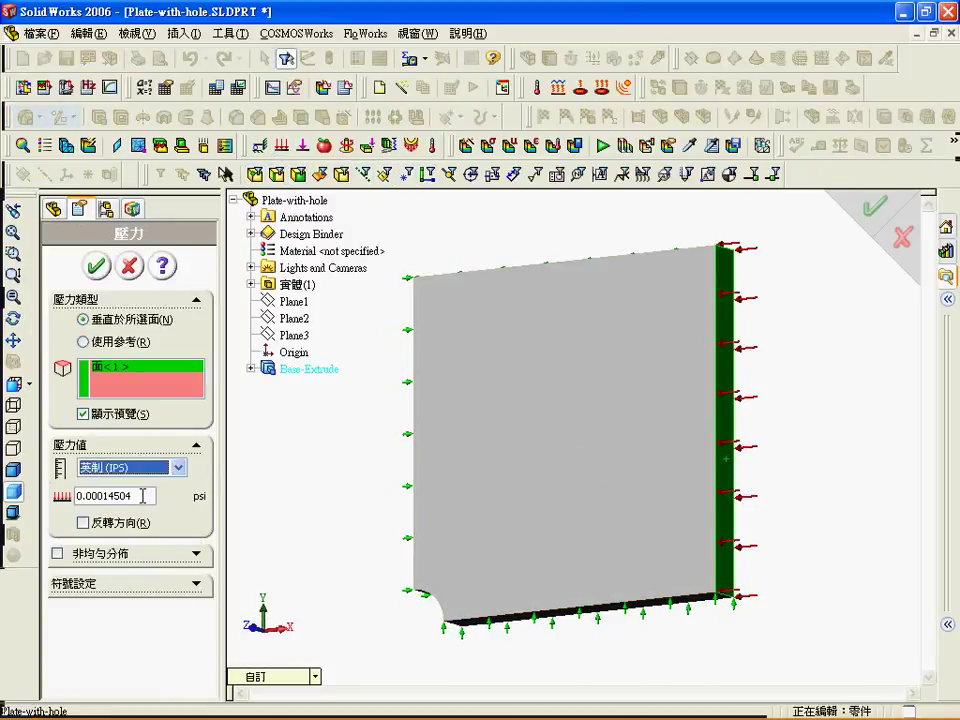
{"action": "type", "text": "1000"}
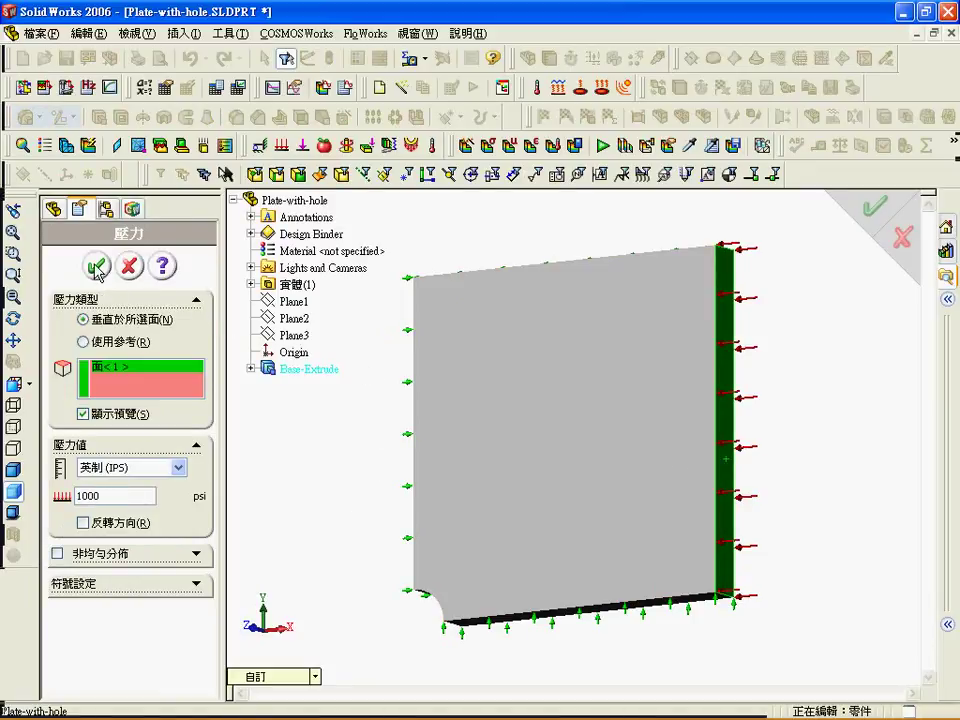
{"action": "left_click", "coordinate": [96, 266]}
{"action": "mouse_move", "coordinate": [395, 408]}
{"action": "middle_mouse_down"}
{"action": "mouse_move", "coordinate": [398, 381]}
{"action": "mouse_move", "coordinate": [413, 396]}
{"action": "mouse_move", "coordinate": [396, 418]}
{"action": "middle_mouse_up"}
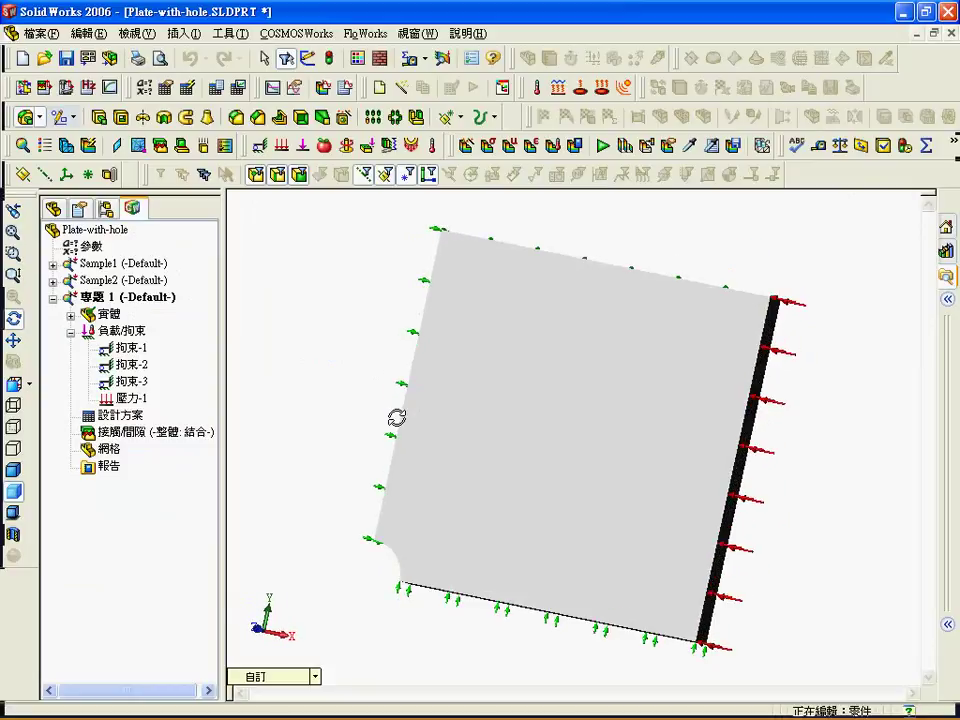
Mesh the plate at 1.5 in global element size, Jacobian check at nodes, and run the analysis
{"action": "left_click", "coordinate": [66, 145]}
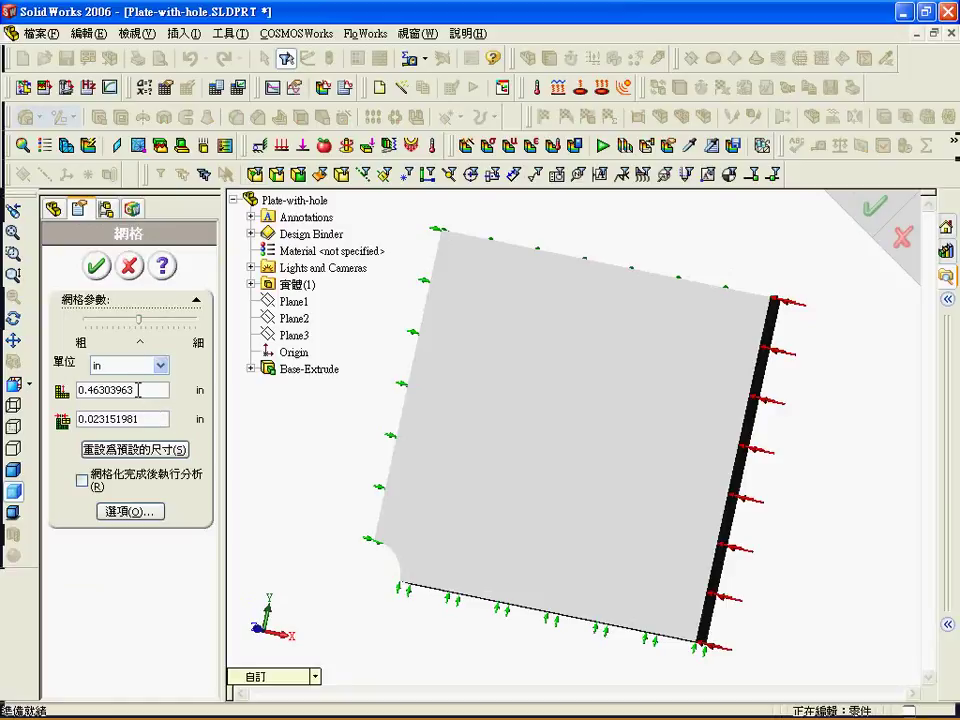
{"action": "left_click", "coordinate": [132, 513]}
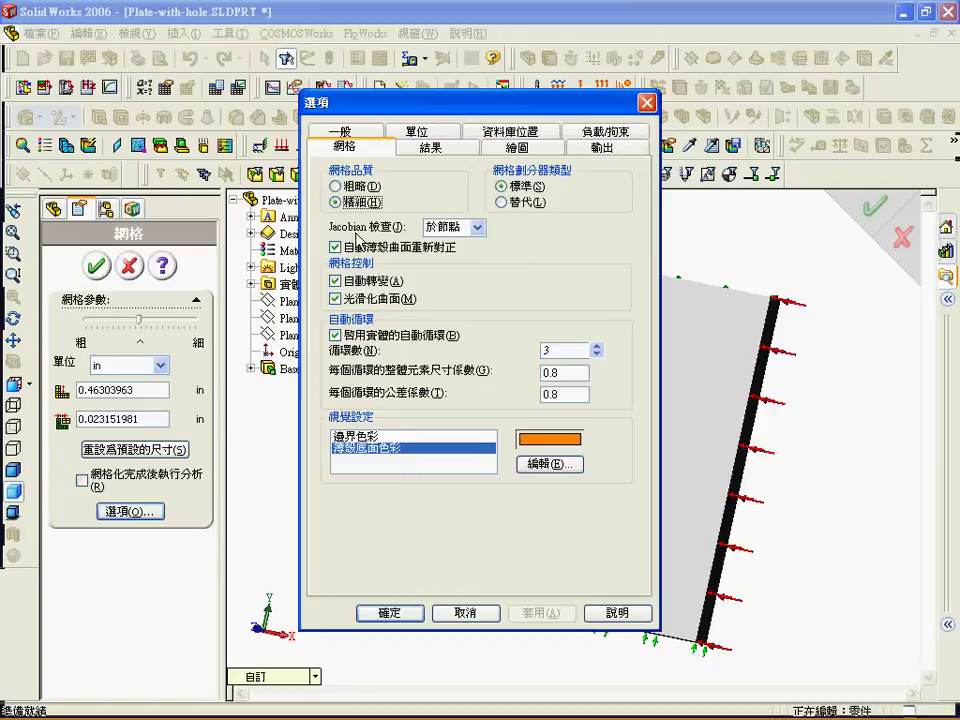
{"action": "left_click", "coordinate": [480, 231]}
{"action": "left_click", "coordinate": [472, 289]}
{"action": "left_click", "coordinate": [490, 298]}
{"action": "left_click", "coordinate": [440, 299]}
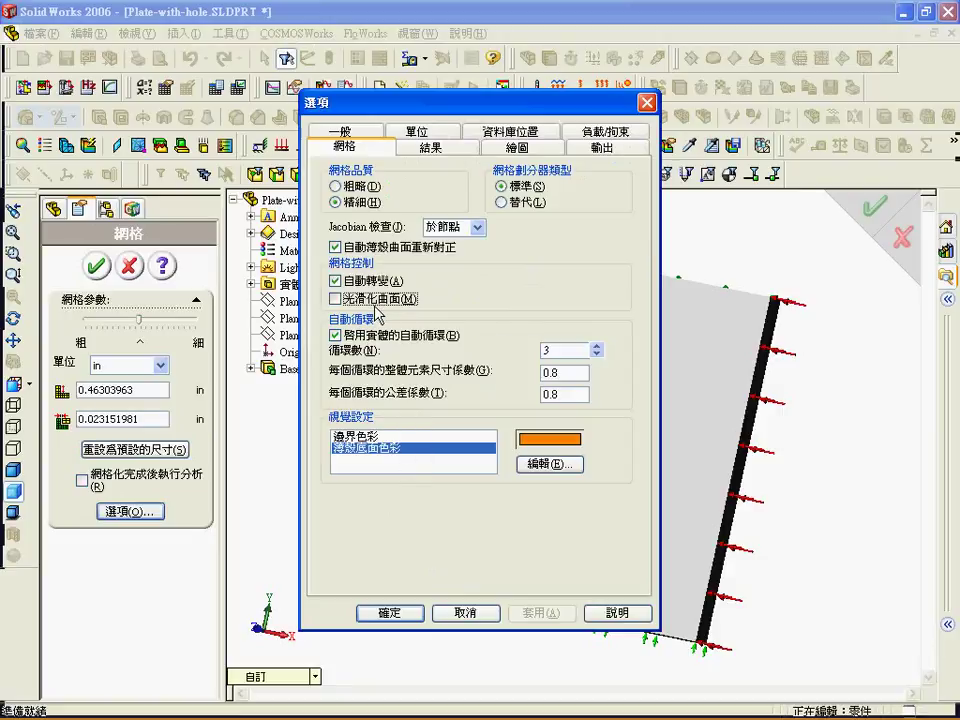
{"action": "left_click", "coordinate": [388, 613]}
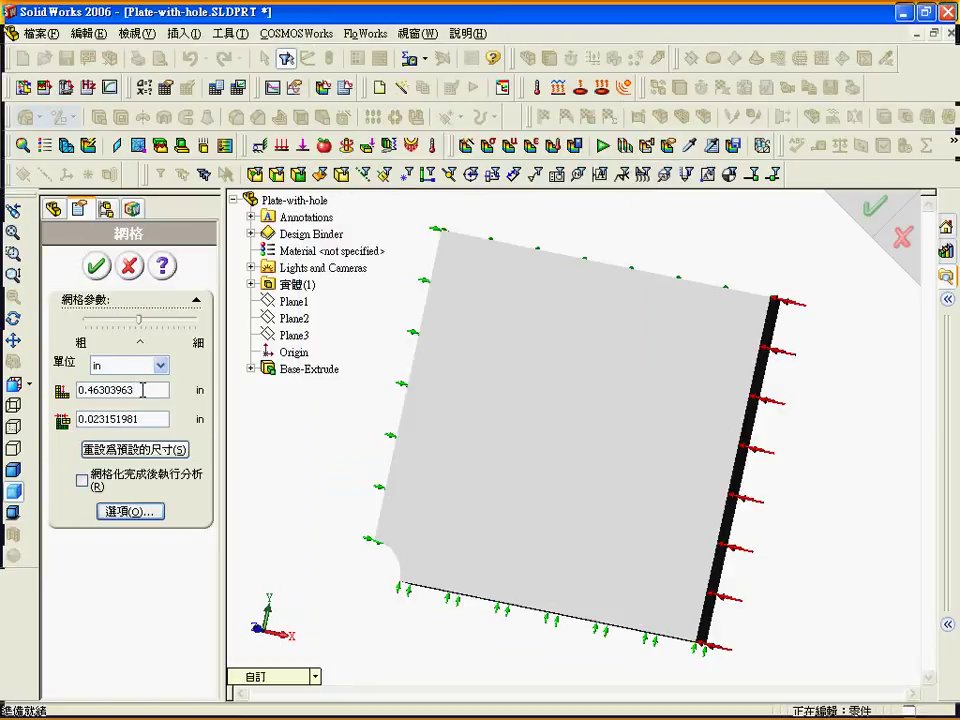
{"action": "left_click_drag", "start_coordinate": [143, 390], "coordinate": [68, 393]}
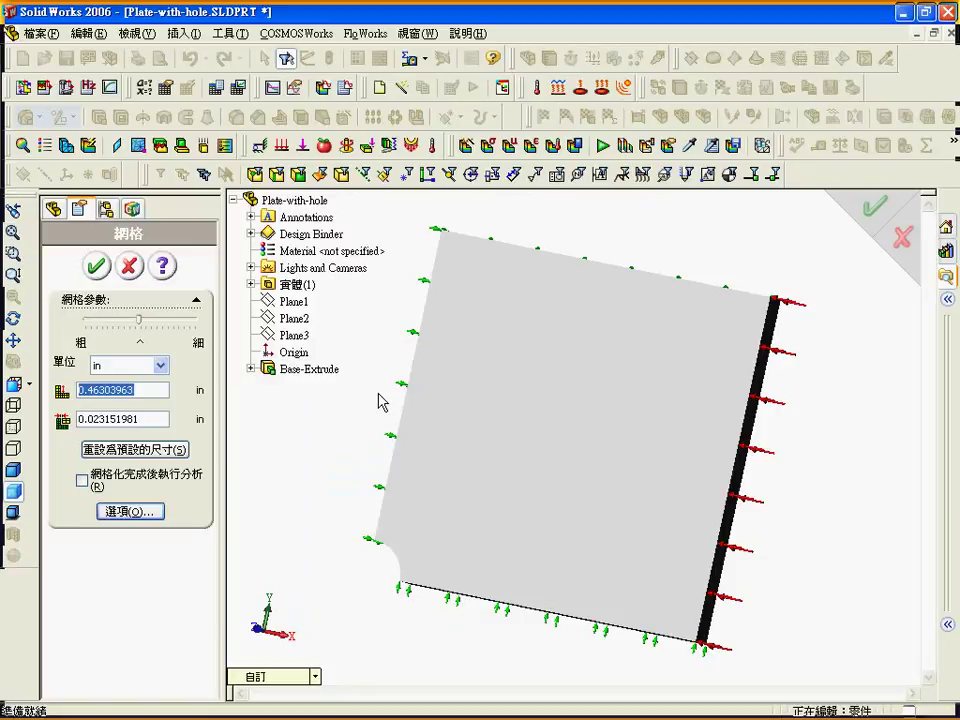
{"action": "type", "text": "1.5"}
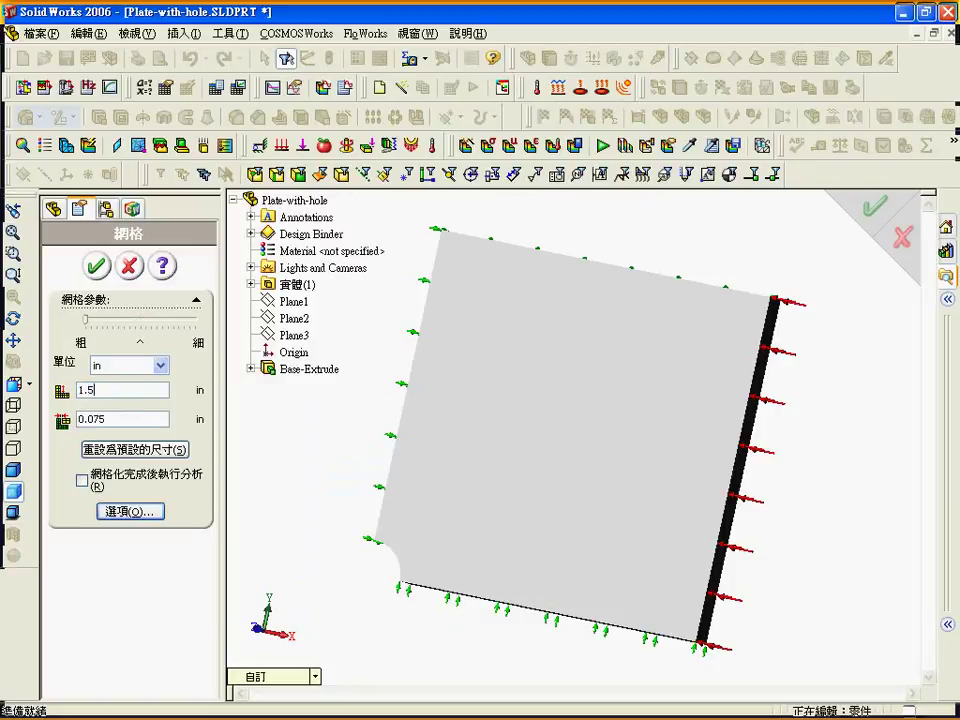
{"action": "left_click", "coordinate": [83, 483]}
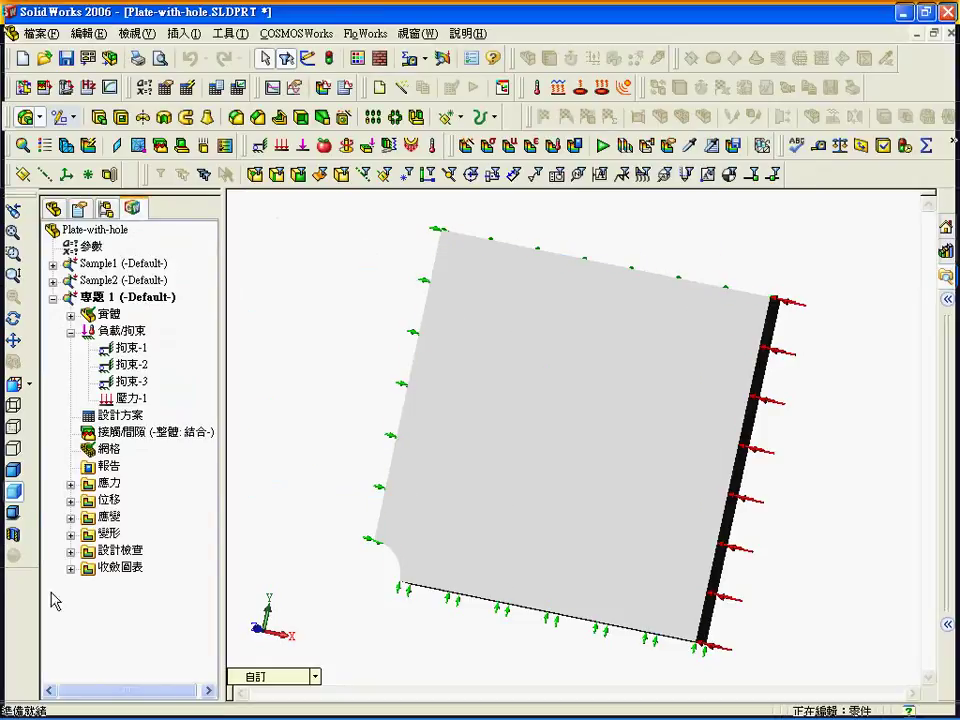
Display the von Mises plot 圖解1 (max 2.091e+007, min 2.112e+006) and preview its animation
{"action": "left_click", "coordinate": [70, 484]}
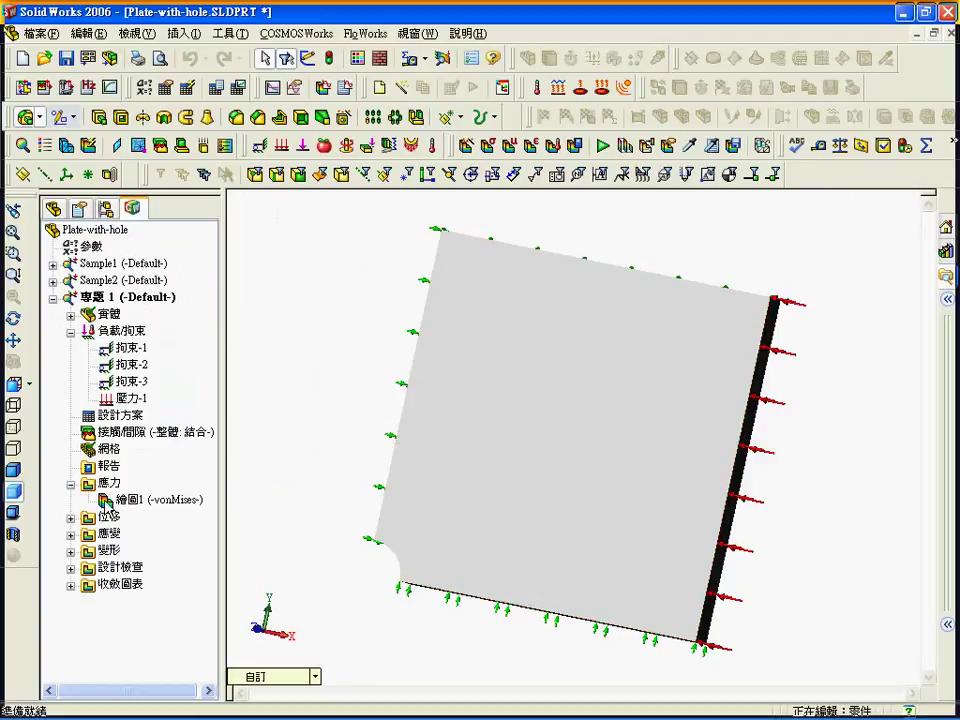
{"action": "right_click", "coordinate": [135, 498]}
{"action": "left_click", "coordinate": [161, 510]}
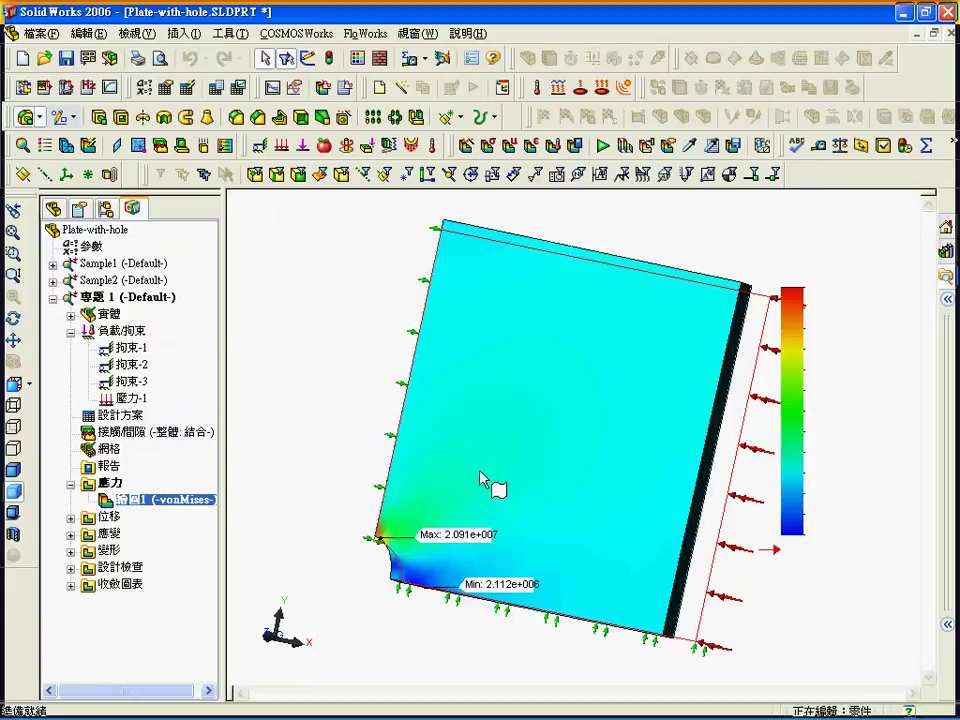
{"action": "right_click", "coordinate": [190, 500]}
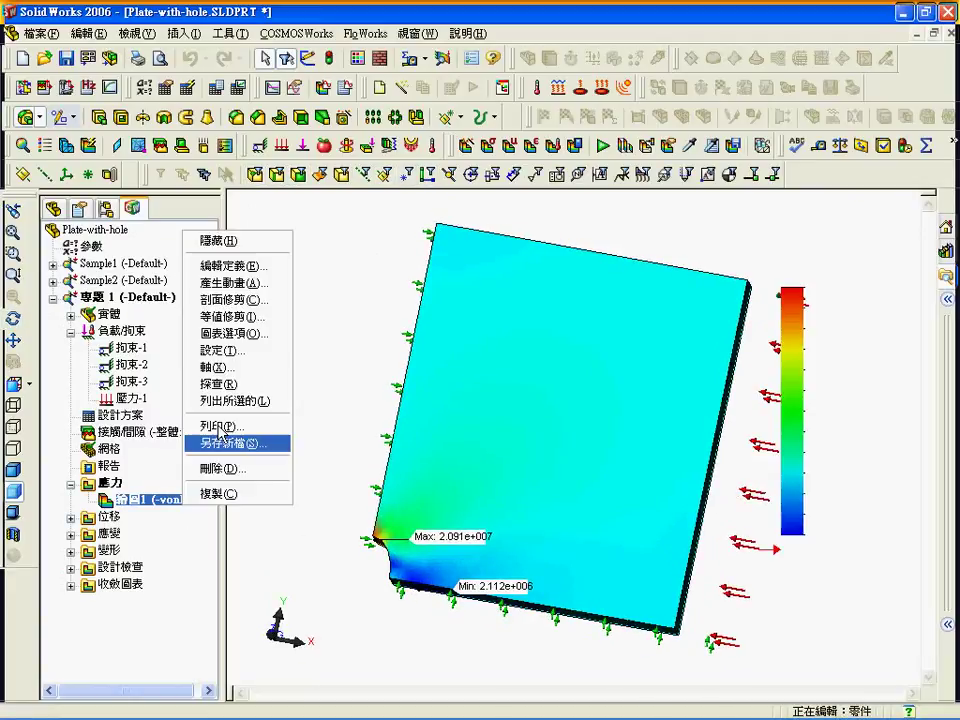
{"action": "left_click", "coordinate": [247, 283]}
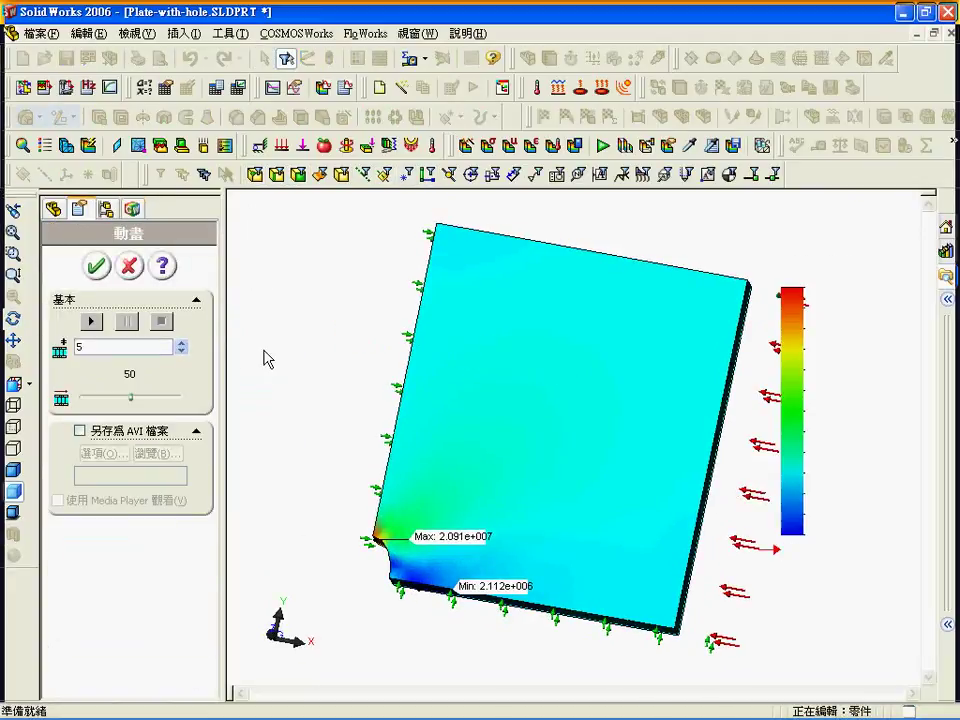
{"action": "left_click", "coordinate": [139, 265]}
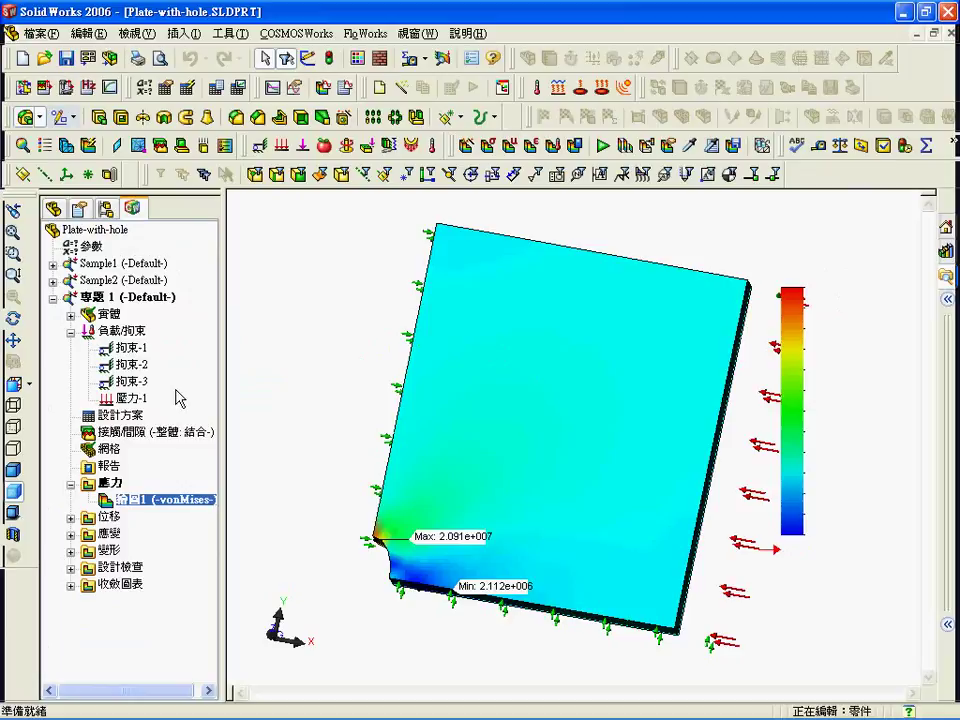
{"action": "right_click", "coordinate": [160, 505]}
Redefine the stress plot as SX in psi with deformation scale 1
{"action": "left_click", "coordinate": [200, 260]}
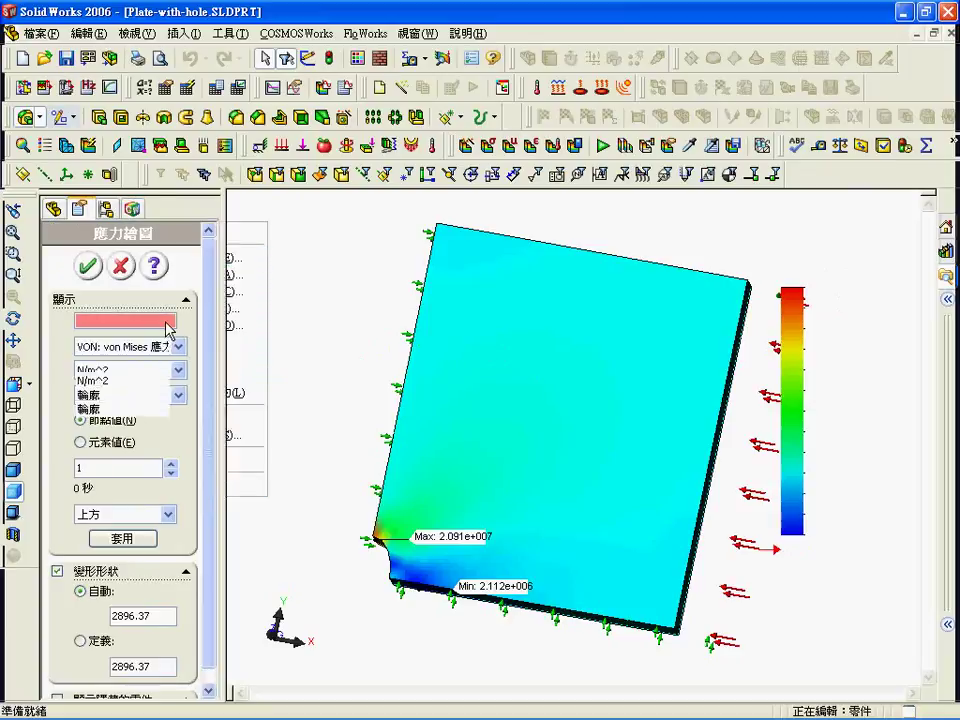
{"action": "left_click", "coordinate": [179, 351]}
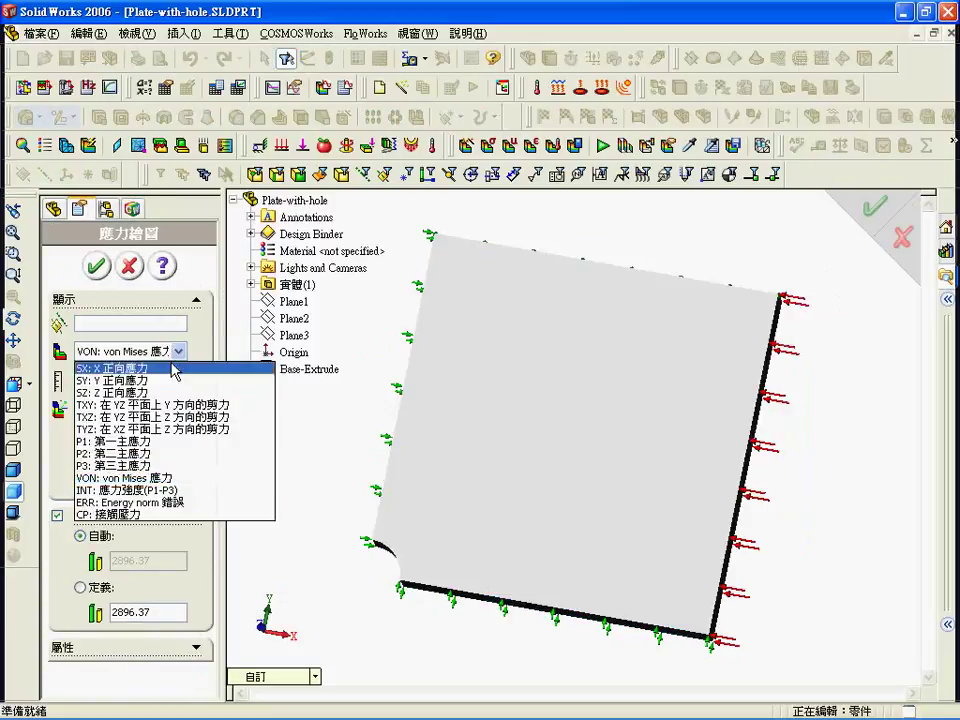
{"action": "left_click", "coordinate": [171, 369]}
{"action": "left_click", "coordinate": [179, 380]}
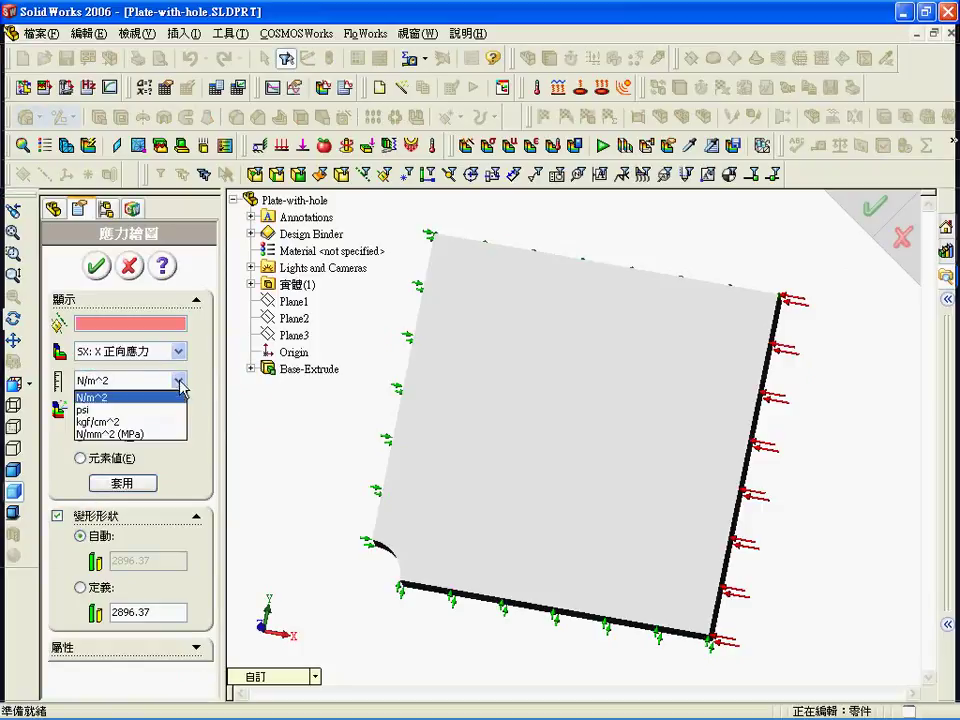
{"action": "left_click", "coordinate": [170, 412]}
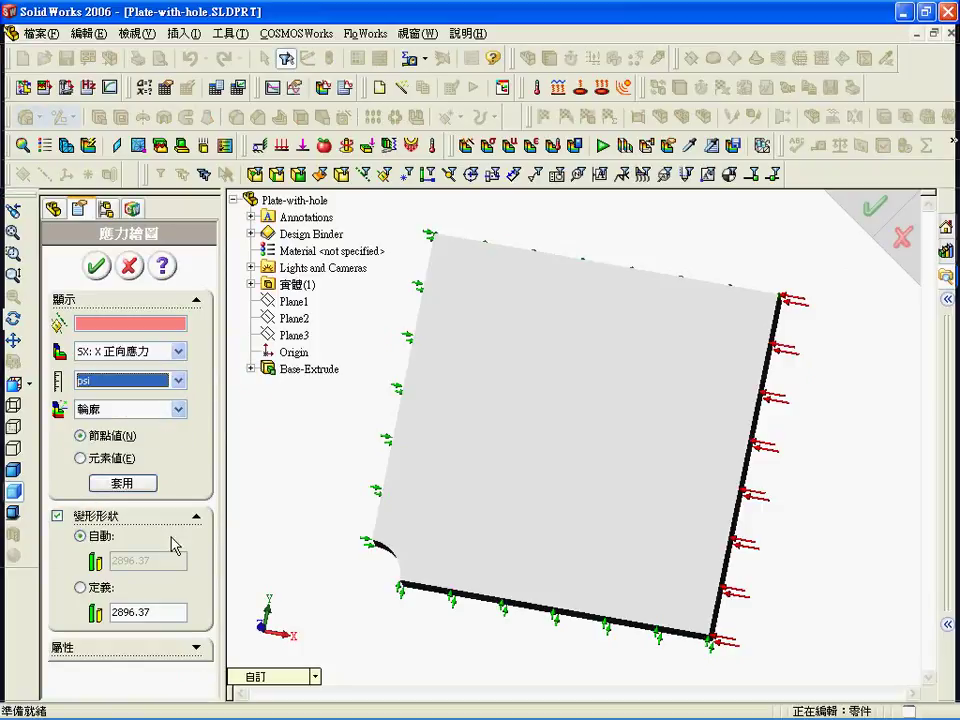
{"action": "left_click_drag", "start_coordinate": [168, 612], "coordinate": [122, 612]}
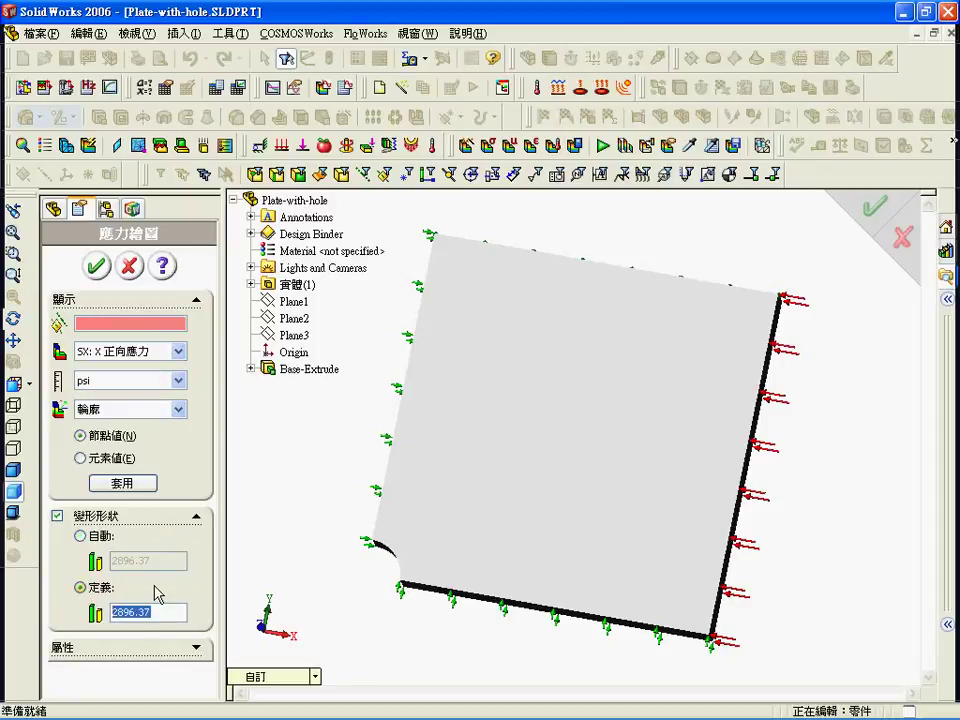
{"action": "type", "text": "1"}
{"action": "left_click", "coordinate": [96, 265]}
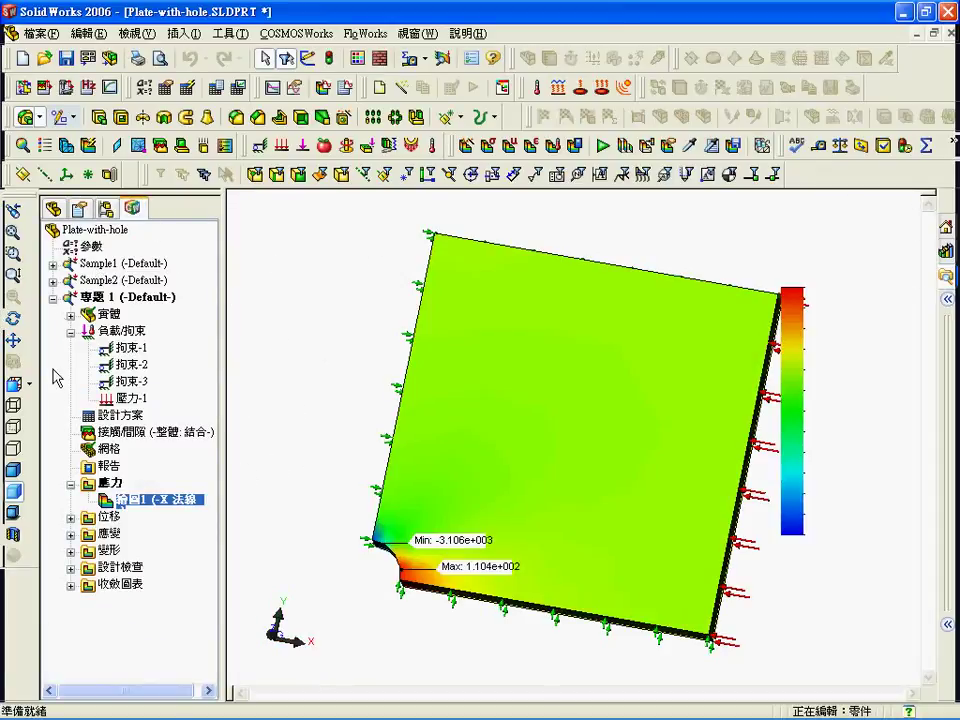
Switch the model to the front (前視) view
{"action": "left_click", "coordinate": [29, 383]}
{"action": "left_click", "coordinate": [66, 384]}
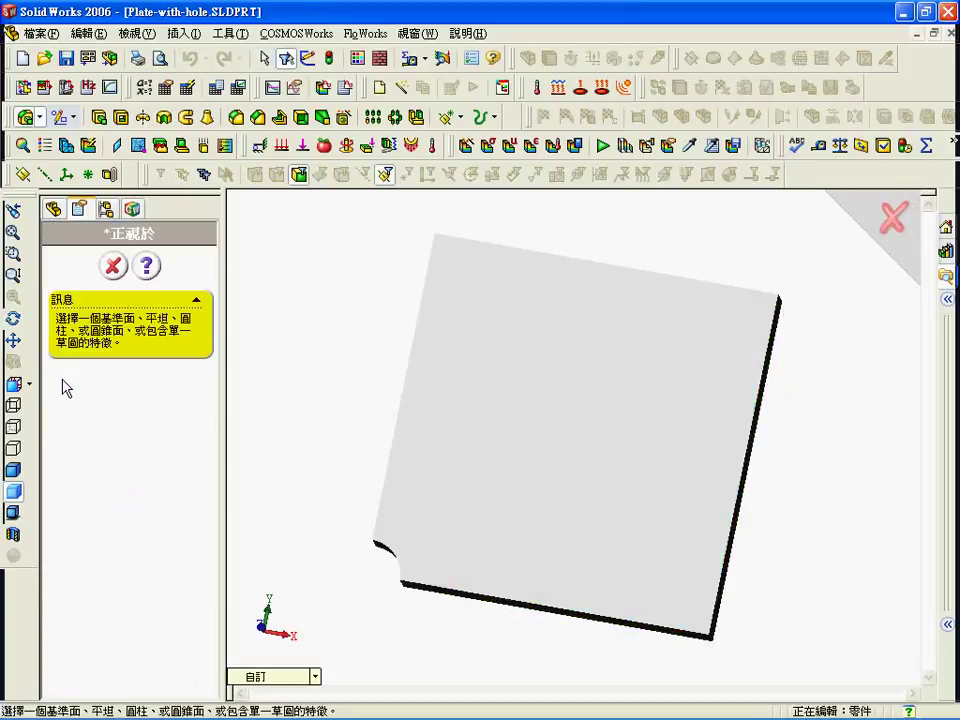
{"action": "left_click", "coordinate": [31, 384]}
{"action": "left_click", "coordinate": [64, 409]}
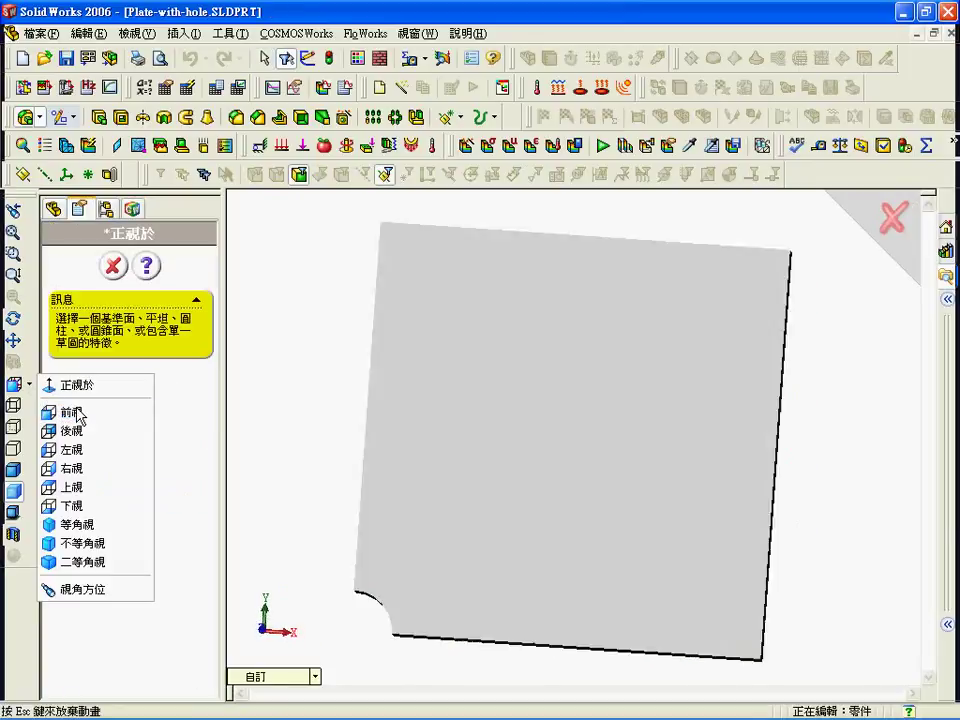
{"action": "left_click", "coordinate": [131, 208]}
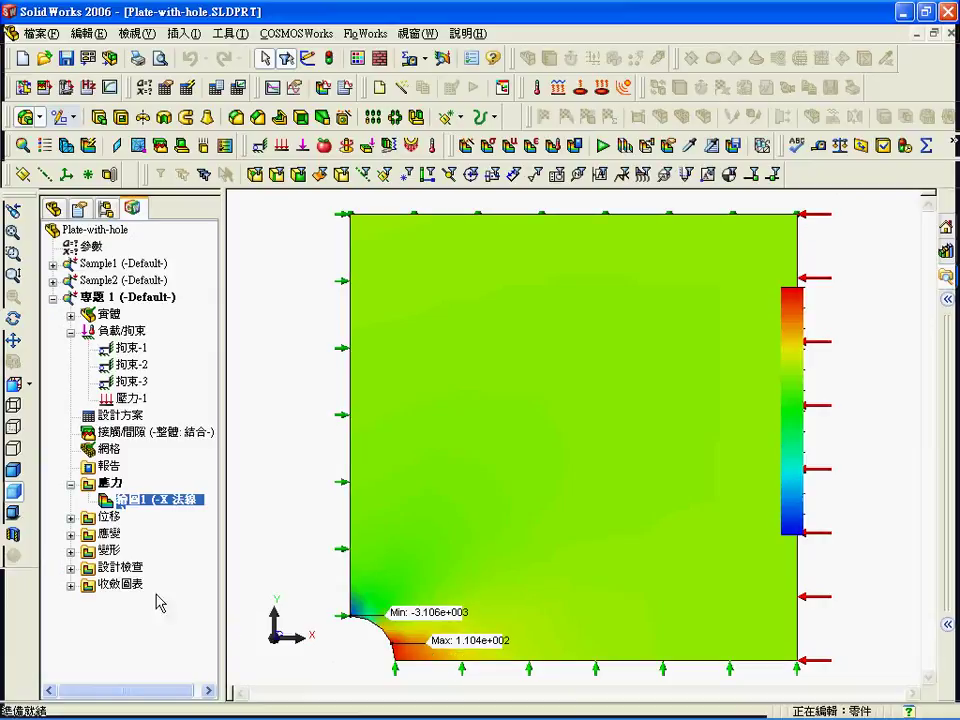
Open study 1's convergence graph 圖表1 from the Convergence Graph folder
{"action": "left_click", "coordinate": [110, 585]}
{"action": "double_click", "coordinate": [118, 588]}
{"action": "double_click", "coordinate": [129, 601]}
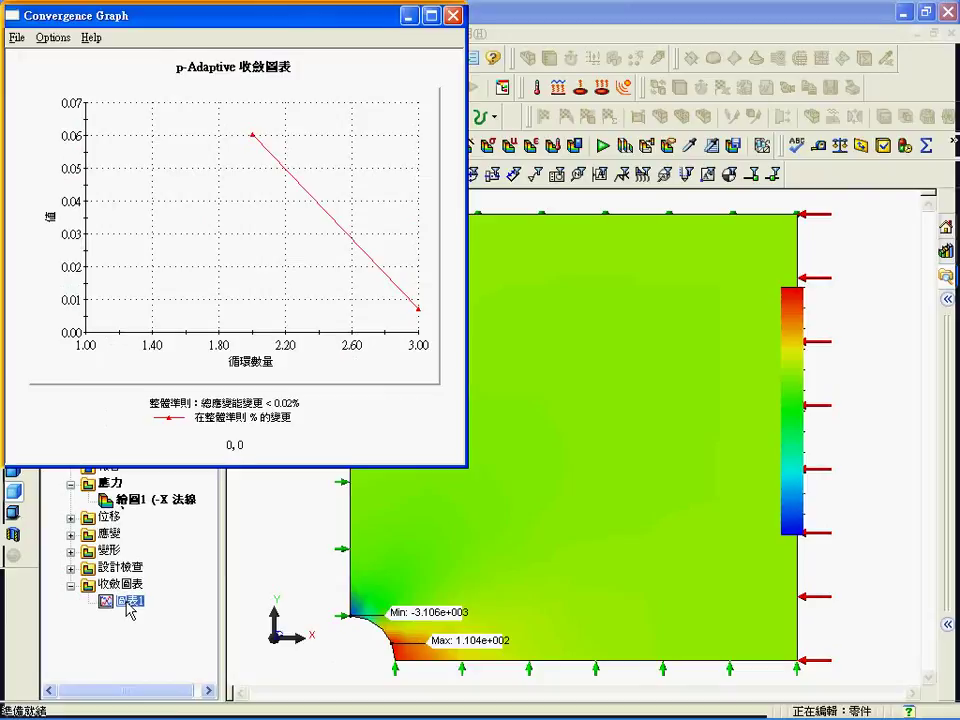
Add max von Mises stress, max resultant displacement and total strain energy curves to 圖表1, then close it
{"action": "right_click", "coordinate": [129, 604]}
{"action": "left_click", "coordinate": [150, 611]}
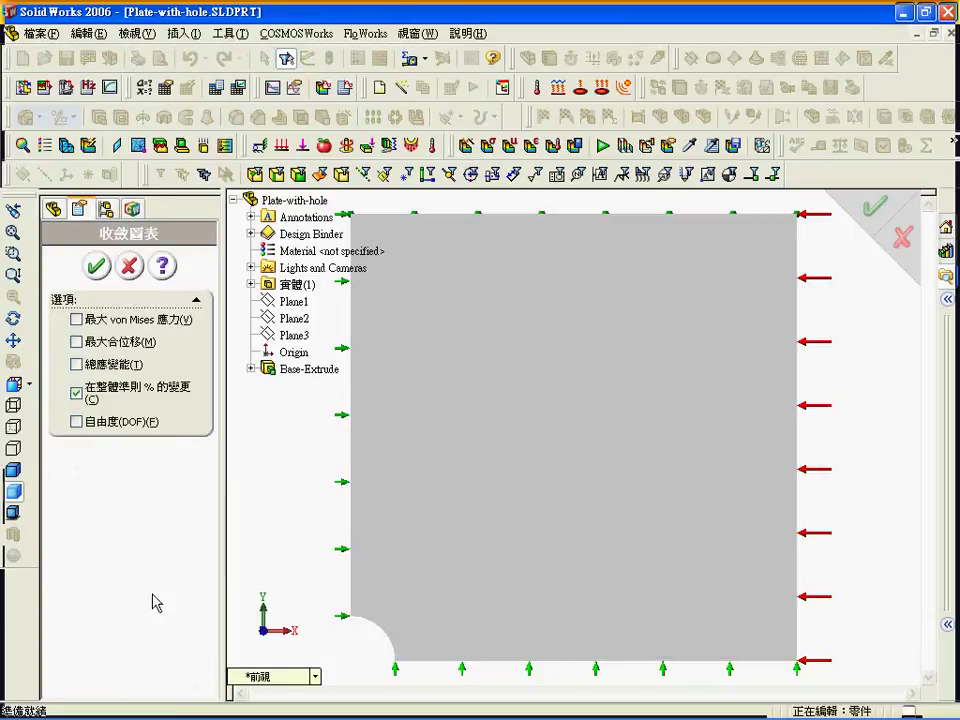
{"action": "left_click", "coordinate": [77, 320]}
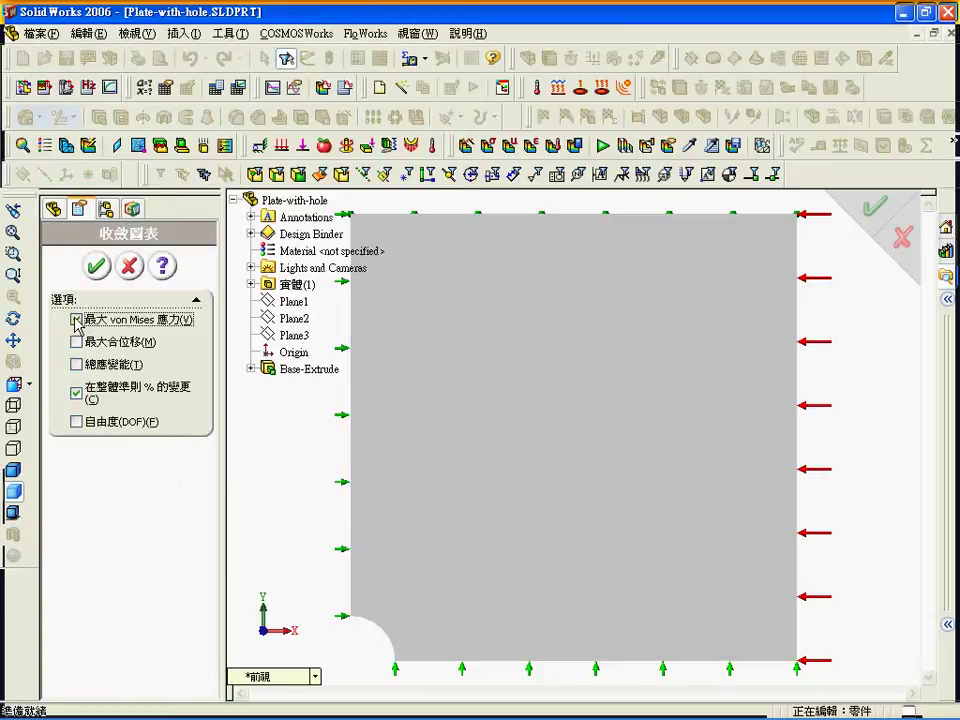
{"action": "left_click", "coordinate": [77, 342]}
{"action": "left_click", "coordinate": [77, 364]}
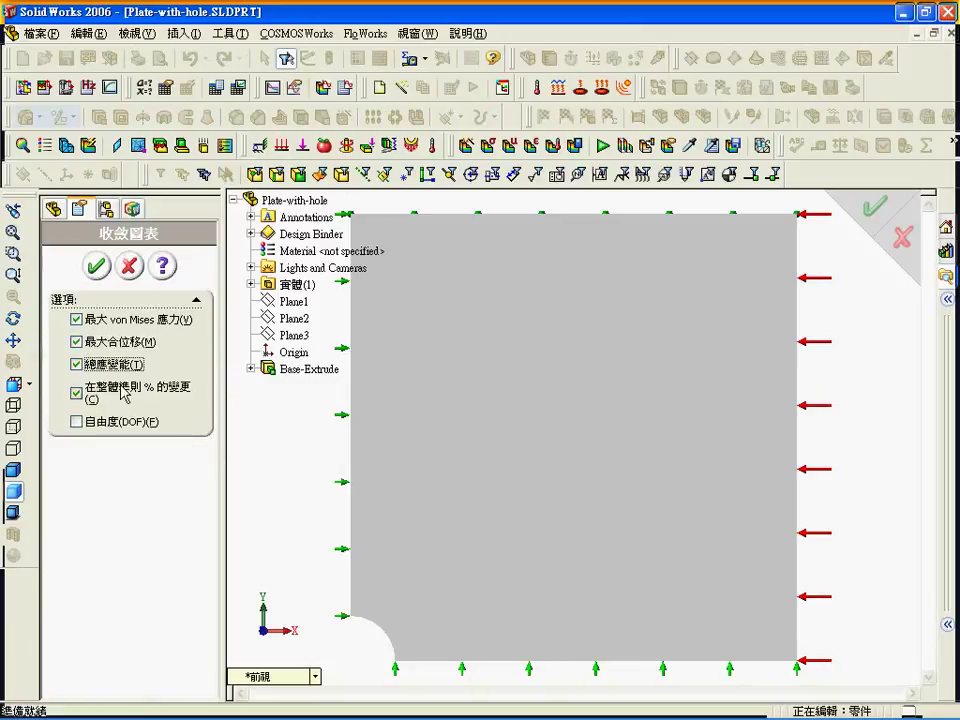
{"action": "left_click", "coordinate": [96, 266]}
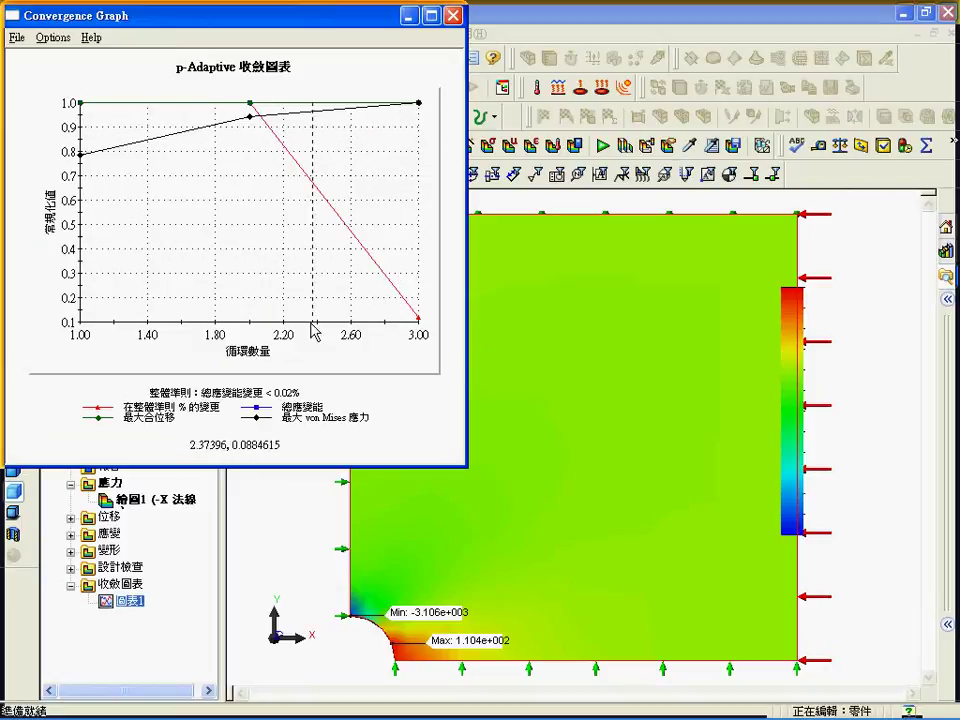
{"action": "left_click", "coordinate": [453, 16]}
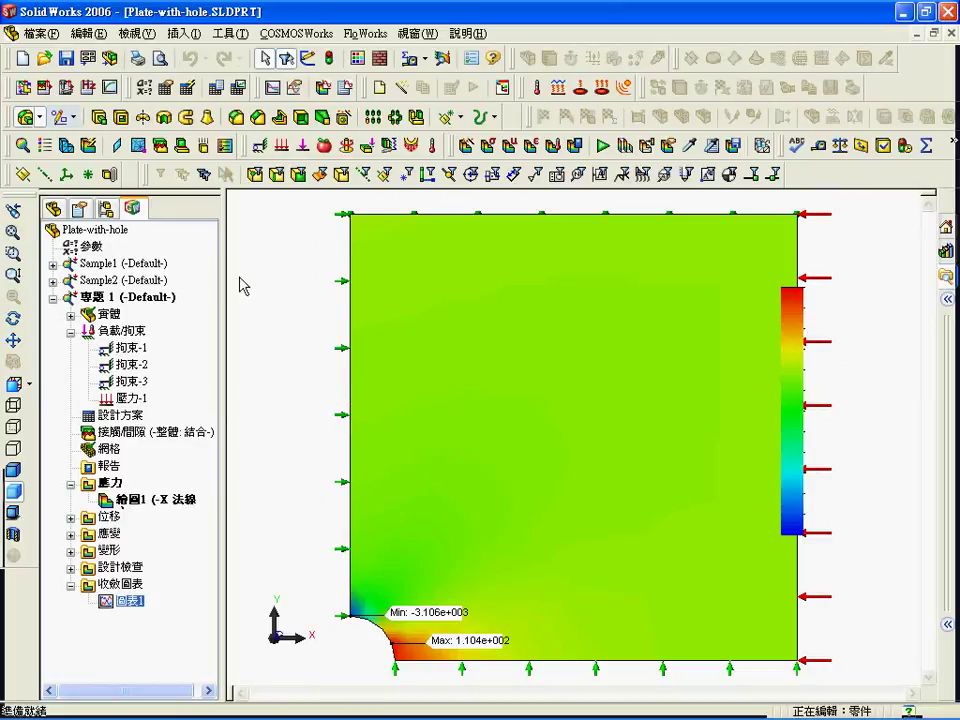
{"action": "left_click", "coordinate": [24, 147]}
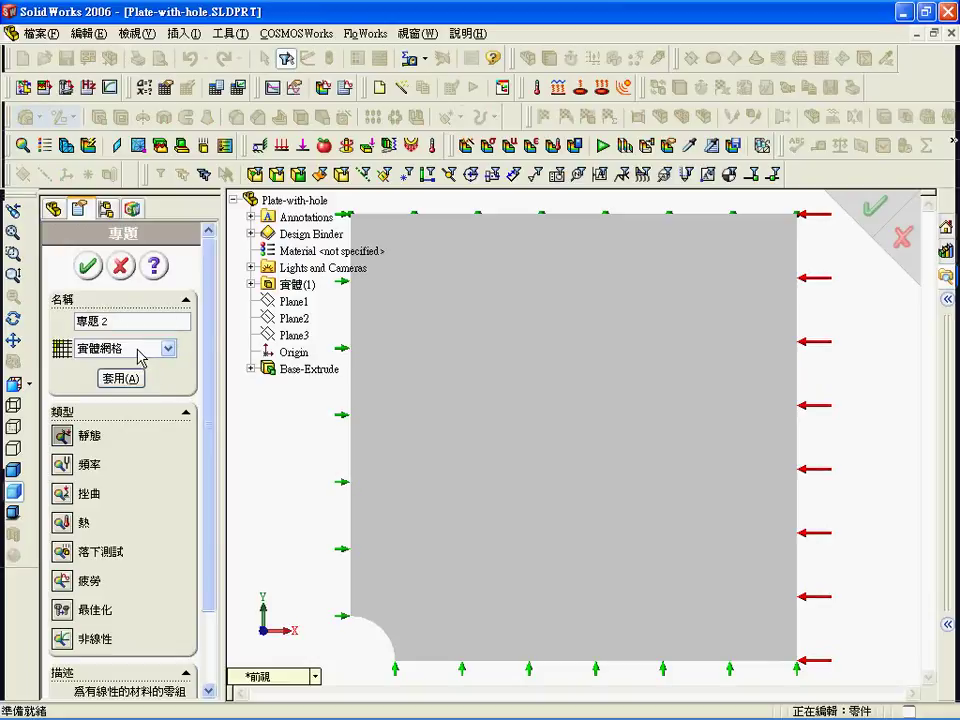
Create the static study 專題 2 with a solid mesh
{"action": "left_click", "coordinate": [89, 267]}
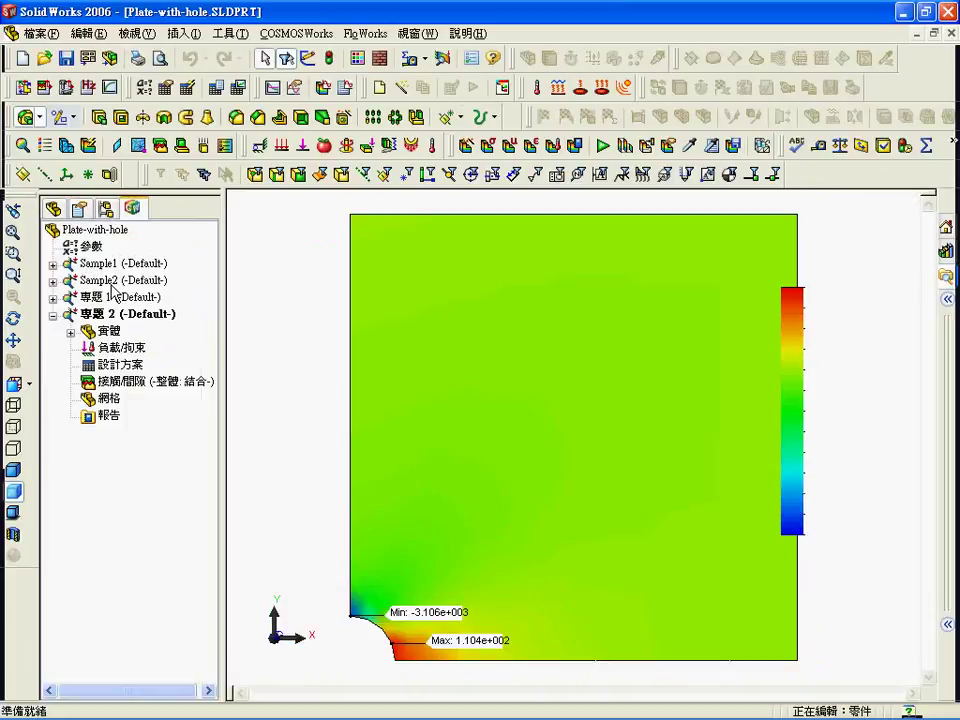
{"action": "right_click", "coordinate": [152, 317]}
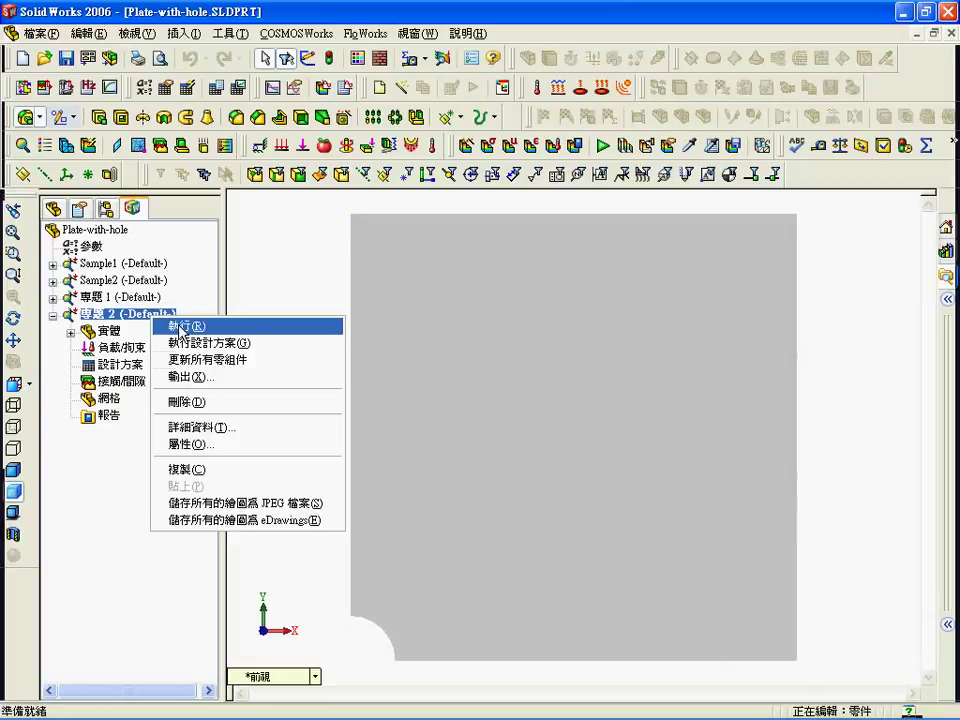
{"action": "left_click", "coordinate": [214, 445]}
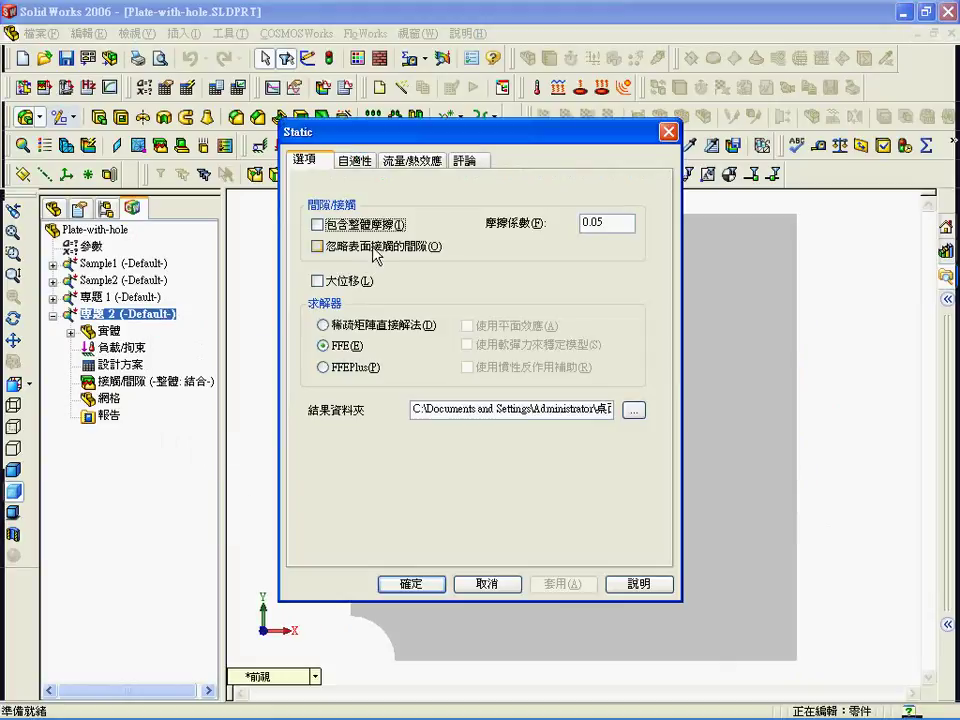
Choose h-adaptive with 99% target accuracy, 5 maximum loops and mesh coarsening enabled
{"action": "left_click", "coordinate": [368, 162]}
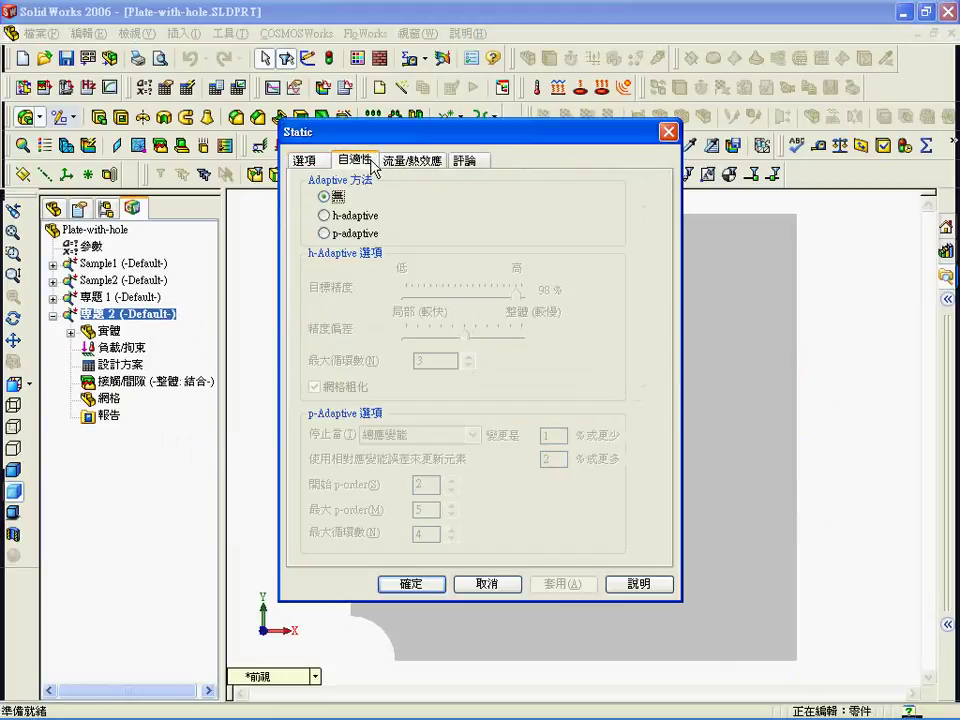
{"action": "left_click", "coordinate": [341, 214]}
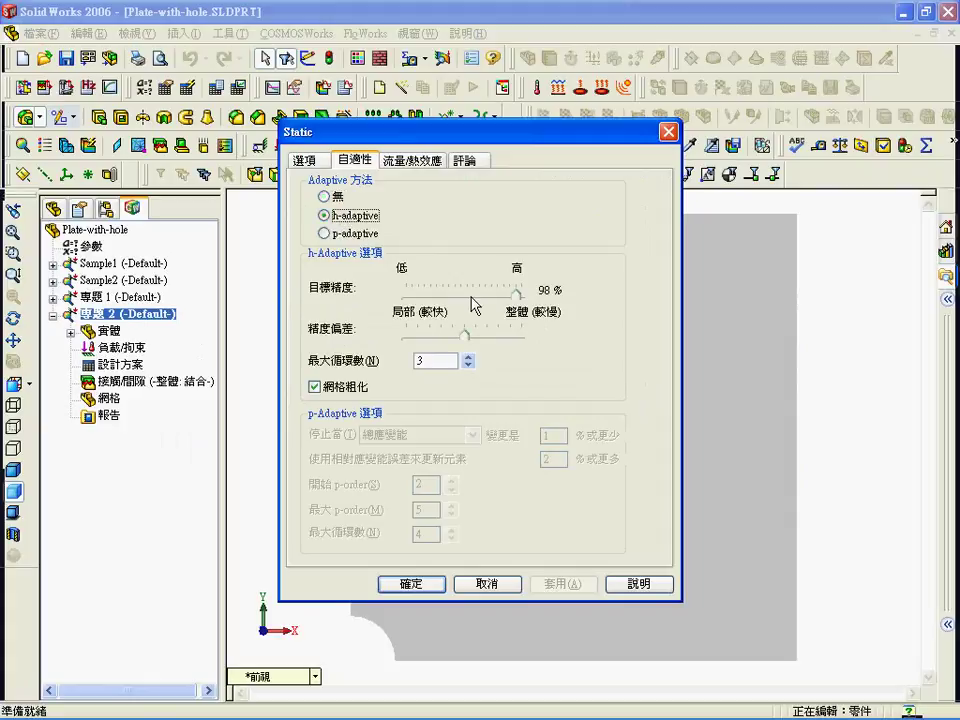
{"action": "left_click_drag", "start_coordinate": [516, 295], "coordinate": [524, 296]}
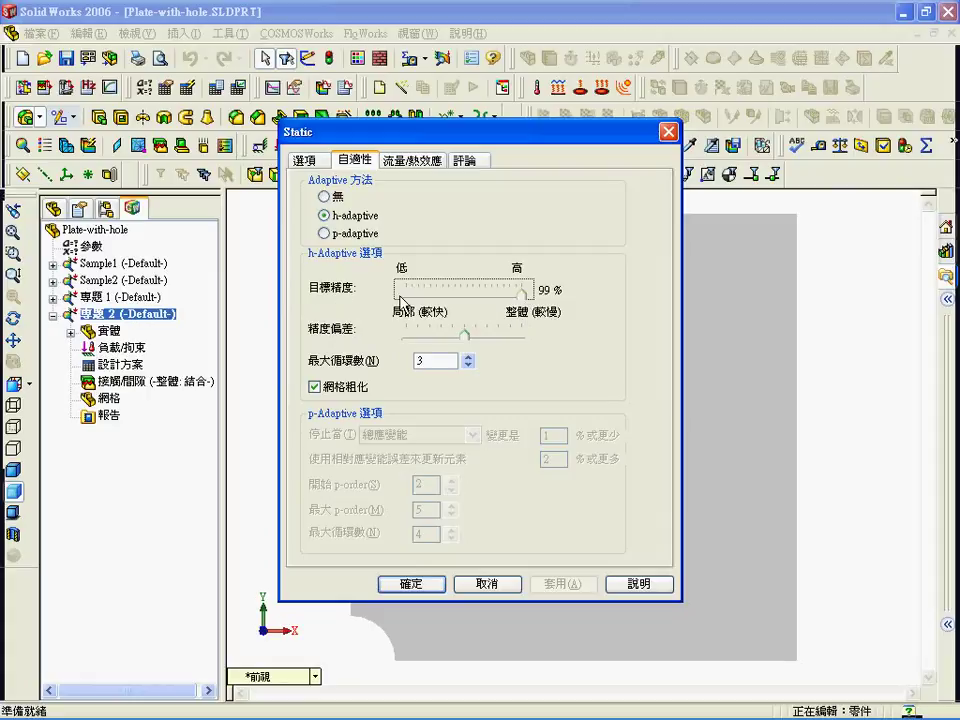
{"action": "left_click", "coordinate": [467, 365]}
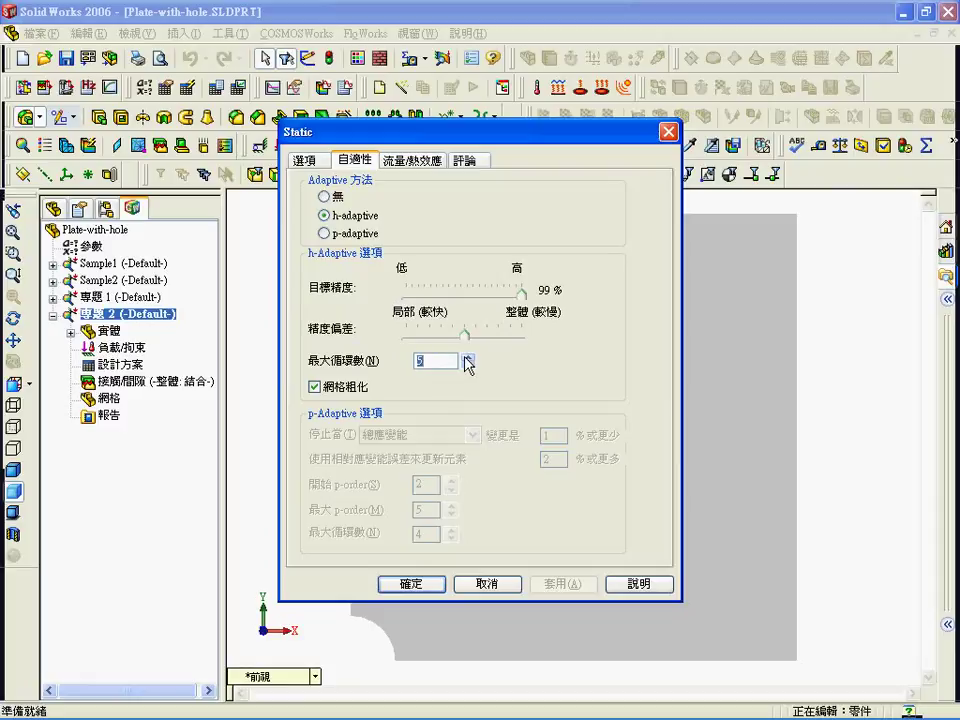
{"action": "left_click", "coordinate": [437, 360]}
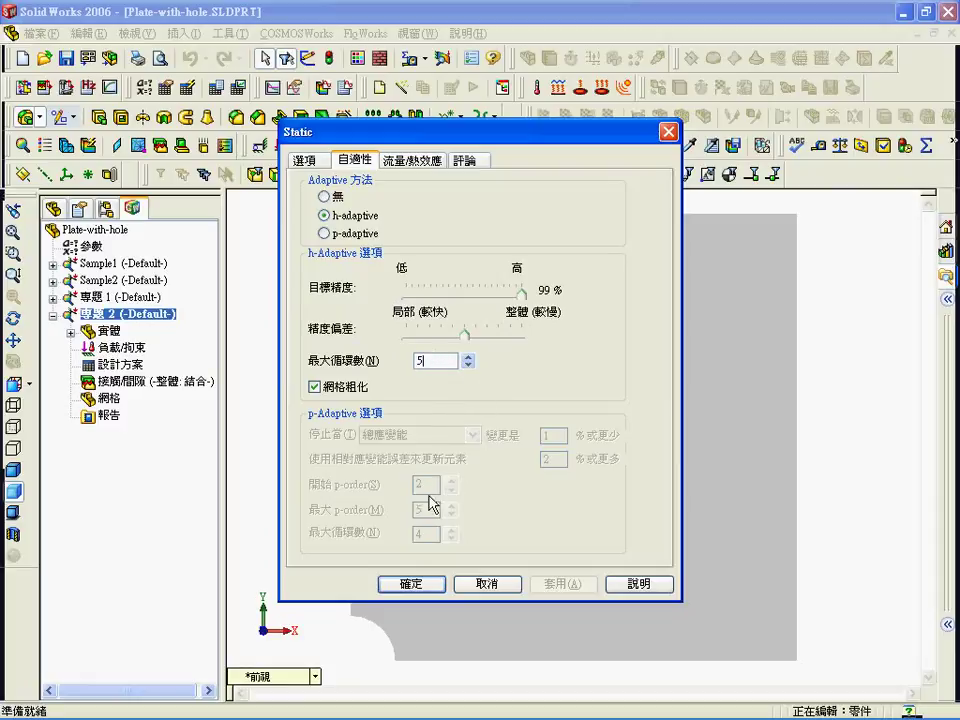
{"action": "left_click", "coordinate": [414, 586]}
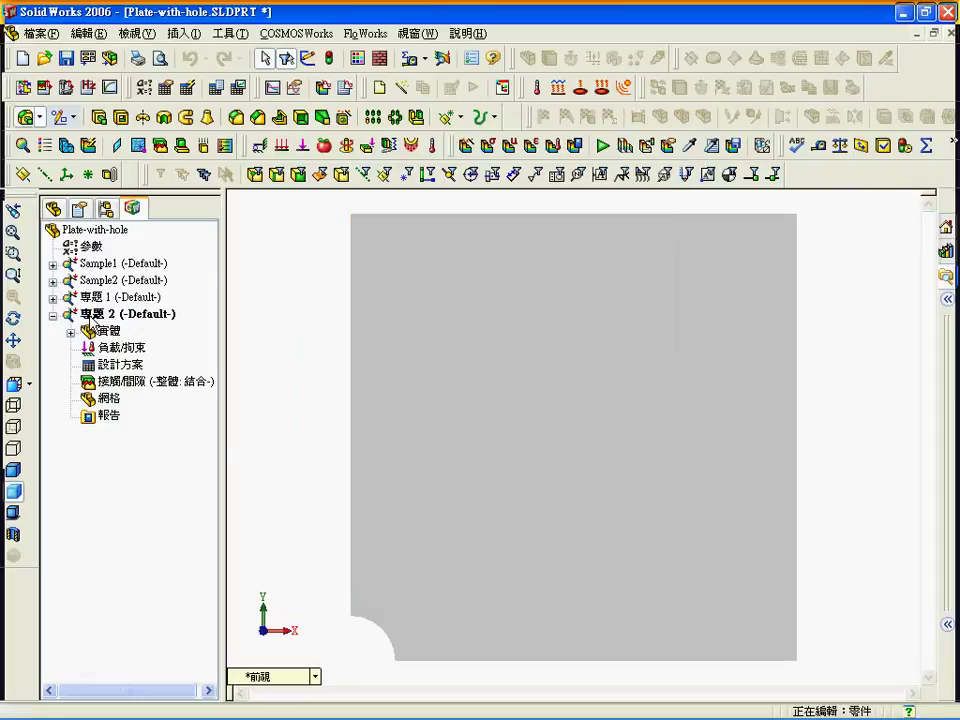
Drag study 1's material and restraints 拘束-1 to 拘束-3 plus pressure 壓力-1 onto 專題 2
{"action": "left_click", "coordinate": [52, 297]}
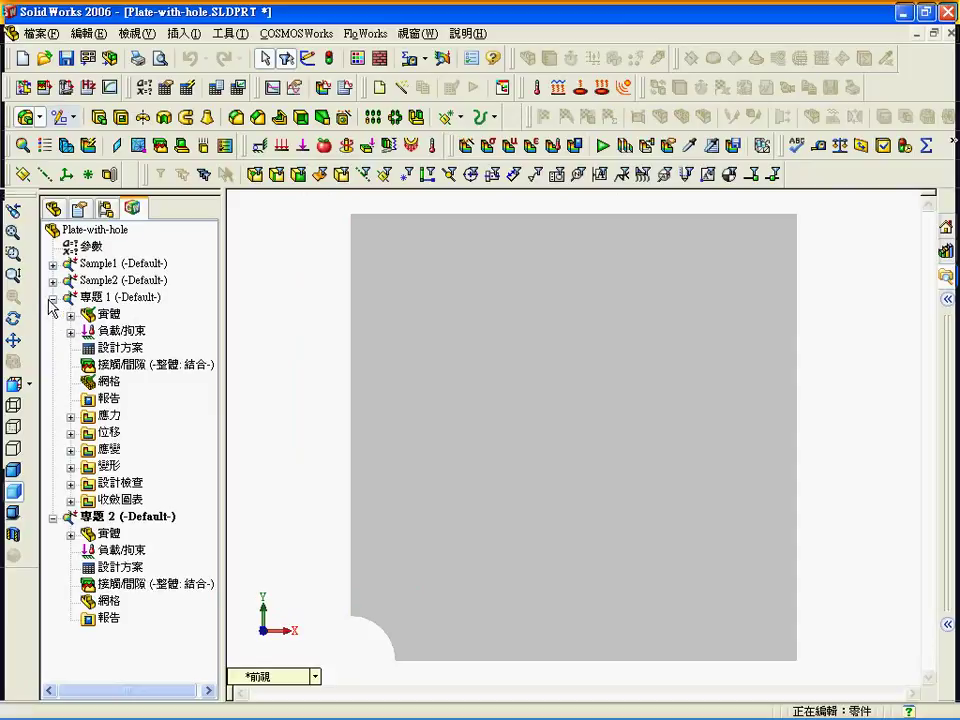
{"action": "mouse_move", "coordinate": [104, 314]}
{"action": "left_mouse_down"}
{"action": "mouse_move", "coordinate": [118, 551]}
{"action": "mouse_move", "coordinate": [109, 544]}
{"action": "left_mouse_up"}
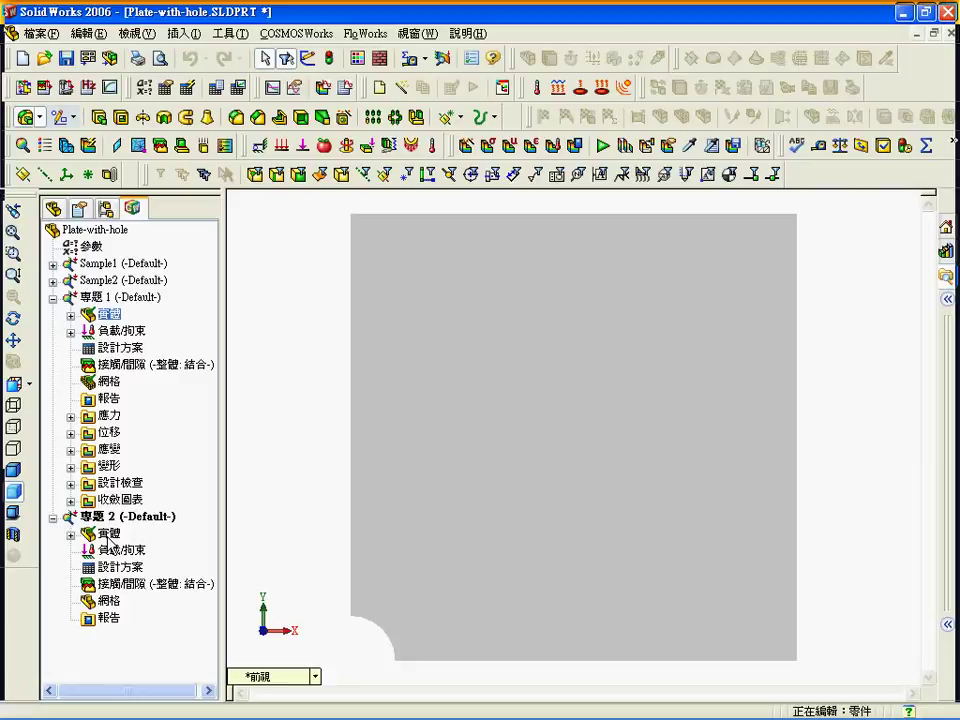
{"action": "left_click", "coordinate": [132, 550]}
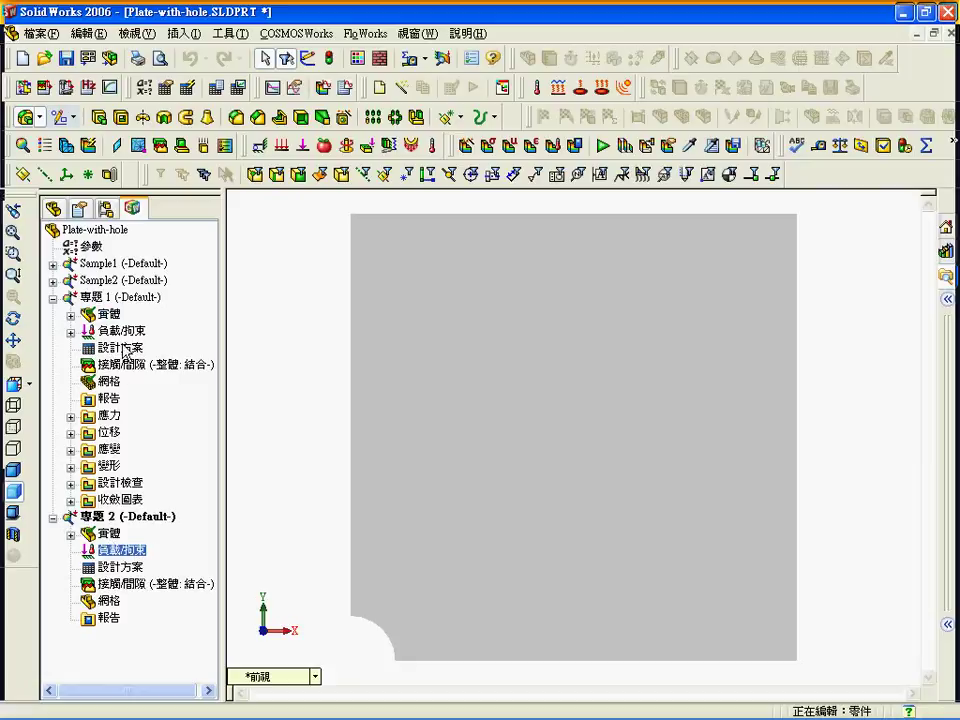
{"action": "left_click_drag", "start_coordinate": [121, 338], "coordinate": [130, 550]}
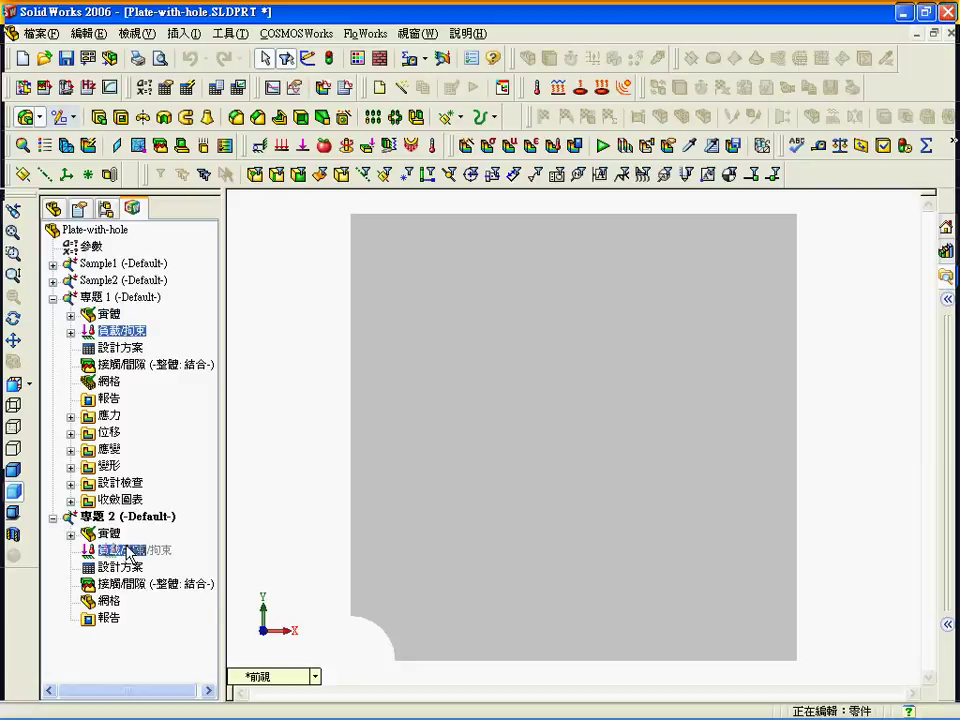
{"action": "scroll", "coordinate": [205, 560], "scroll_direction": "down", "scroll_amount": 1}
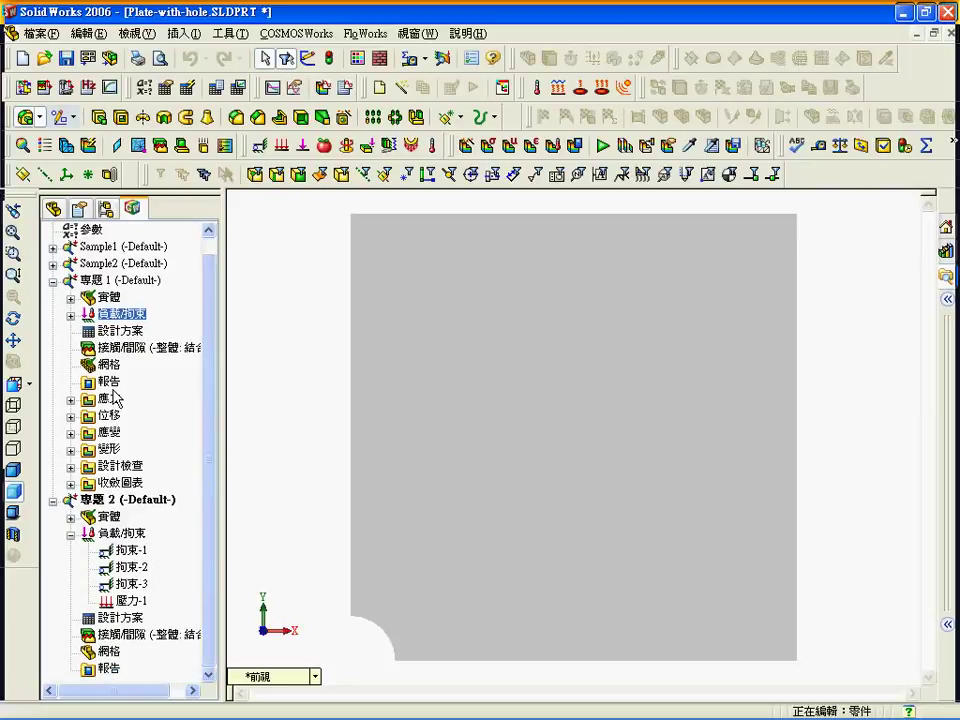
{"action": "left_click", "coordinate": [54, 281]}
{"action": "left_click", "coordinate": [66, 145]}
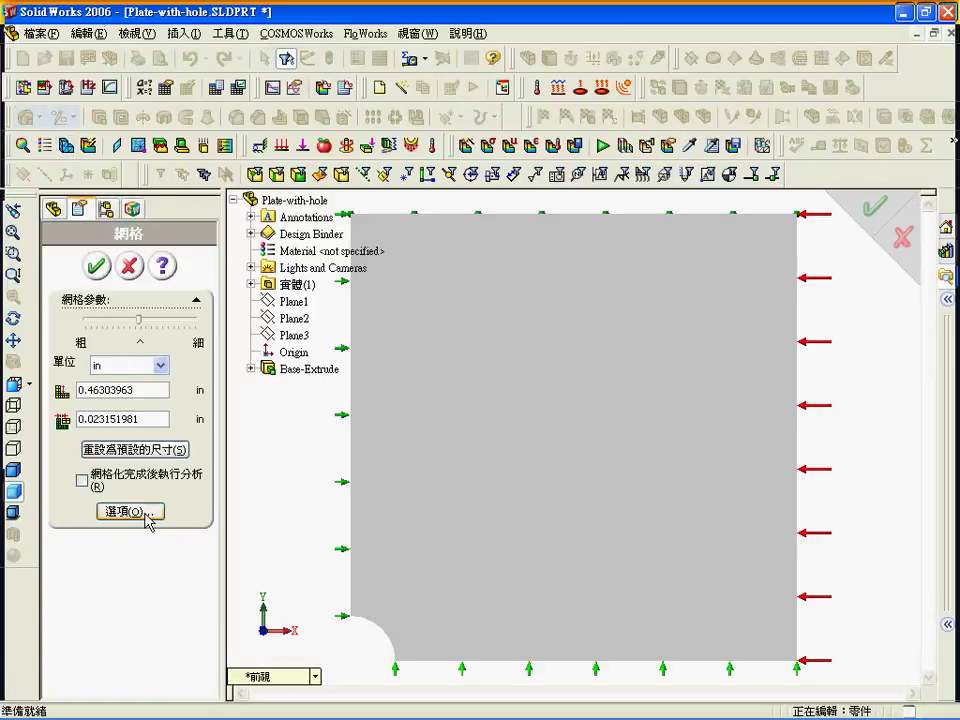
Enter a 10 in global element size and enable Run analysis after meshing
{"action": "double_click", "coordinate": [147, 392]}
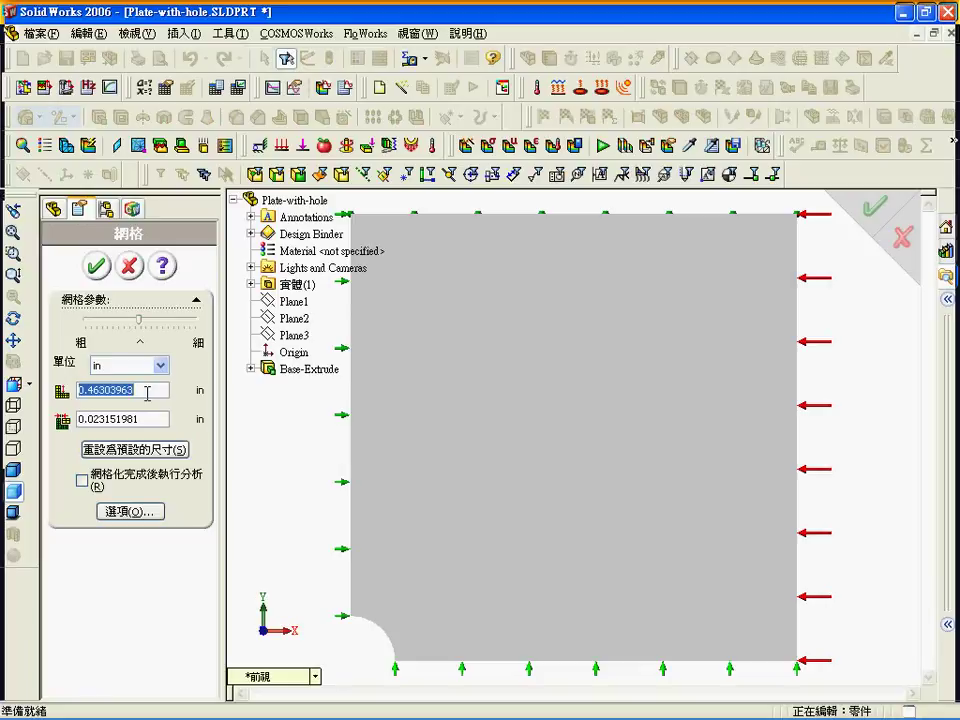
{"action": "type", "text": "10"}
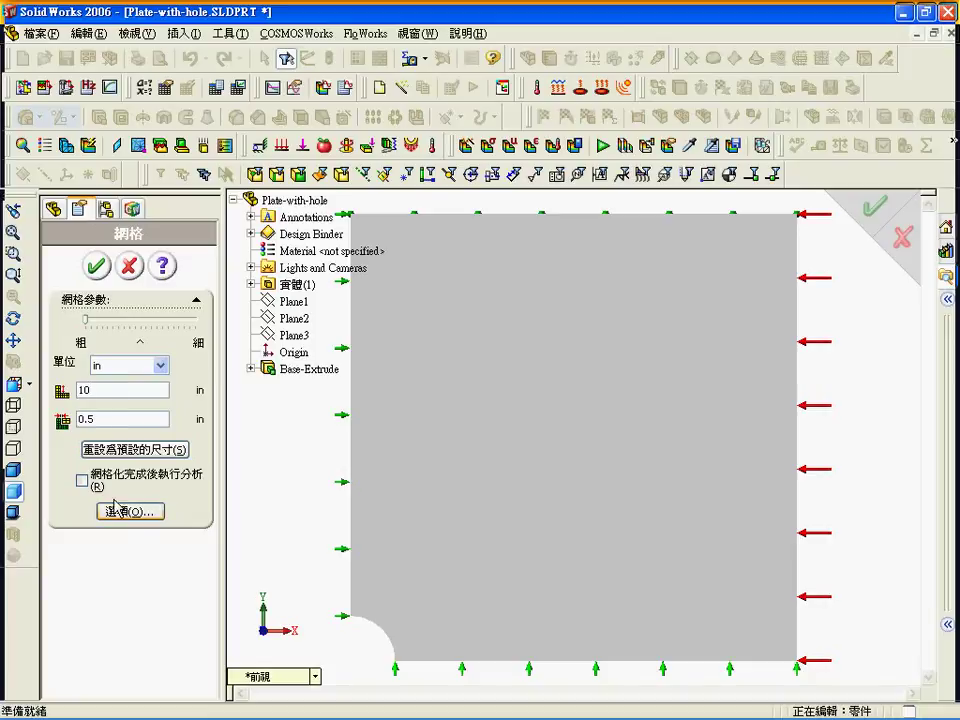
{"action": "left_click", "coordinate": [95, 483]}
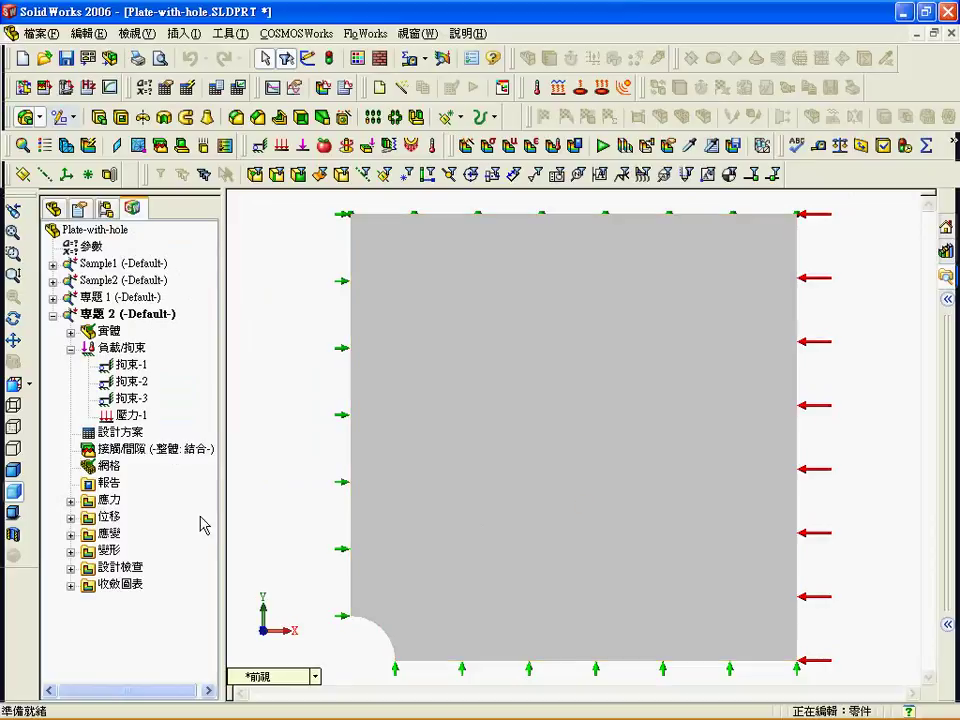
Expand 專題 2's Stress results and display the von Mises plot 繪圖1
{"action": "left_click", "coordinate": [70, 501]}
{"action": "left_click", "coordinate": [141, 519]}
{"action": "right_click", "coordinate": [135, 516]}
{"action": "left_click", "coordinate": [190, 528]}
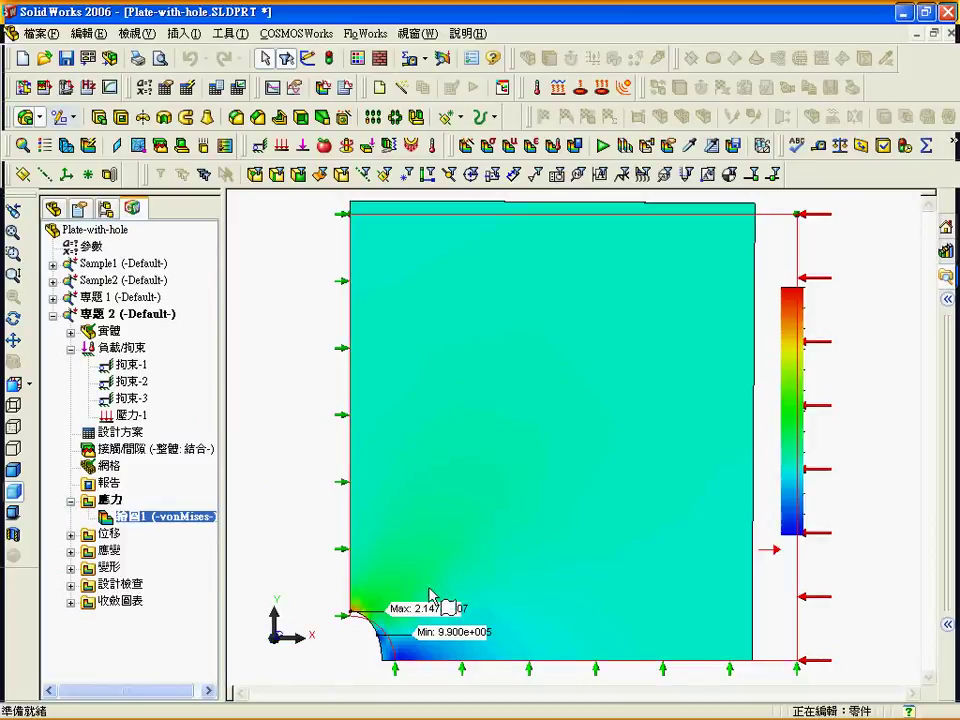
Redefine 繪圖1 to show SX normal stress in psi with a deformation scale of 1
{"action": "right_click", "coordinate": [195, 525]}
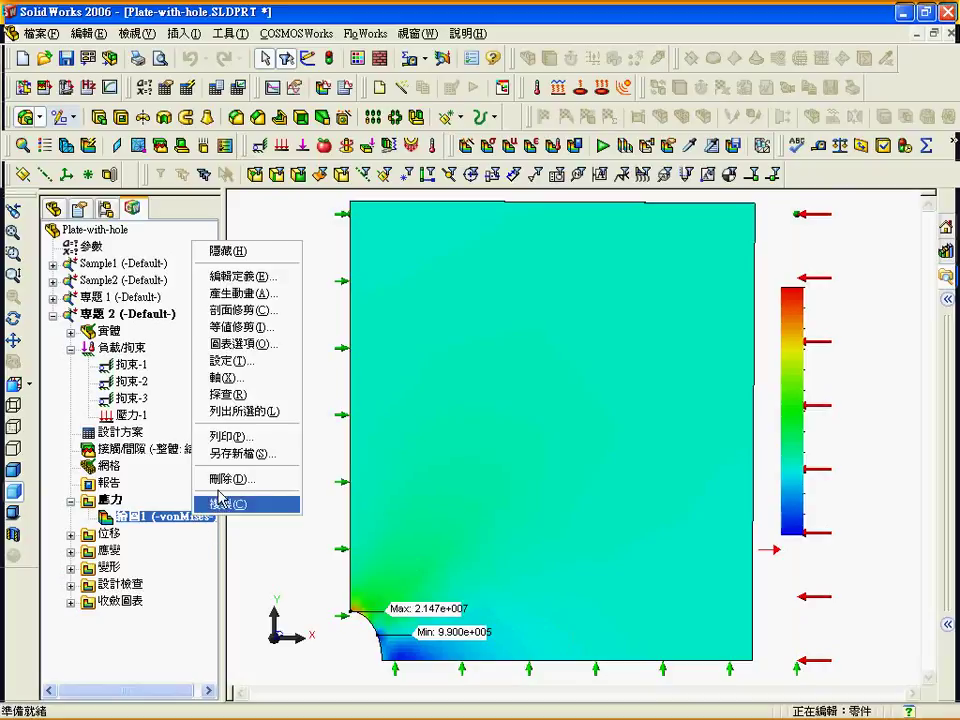
{"action": "left_click", "coordinate": [282, 277]}
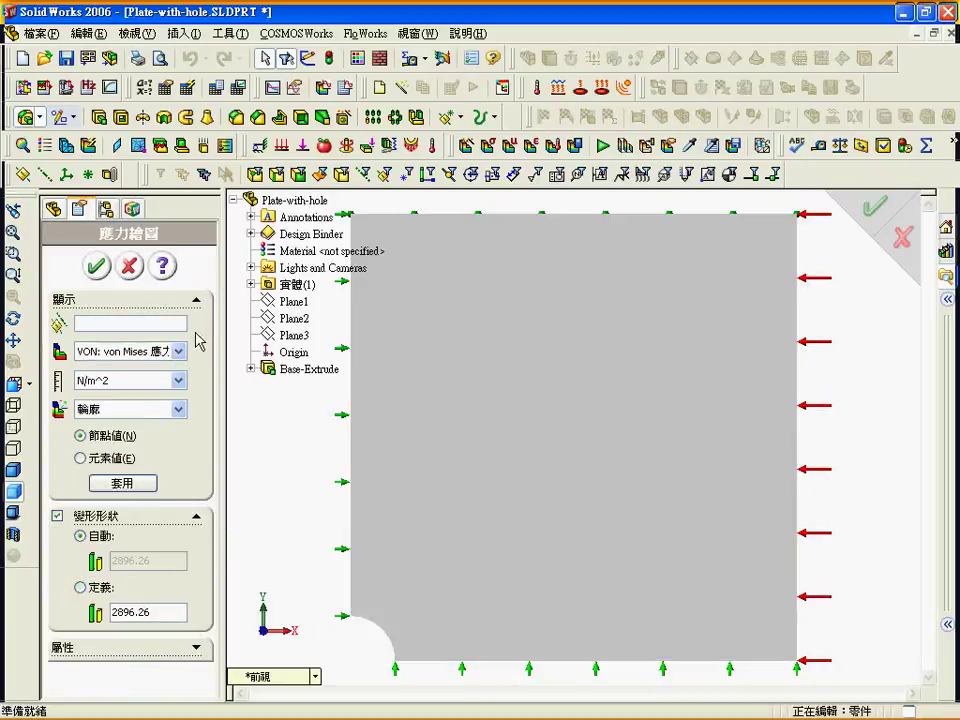
{"action": "left_click", "coordinate": [178, 351]}
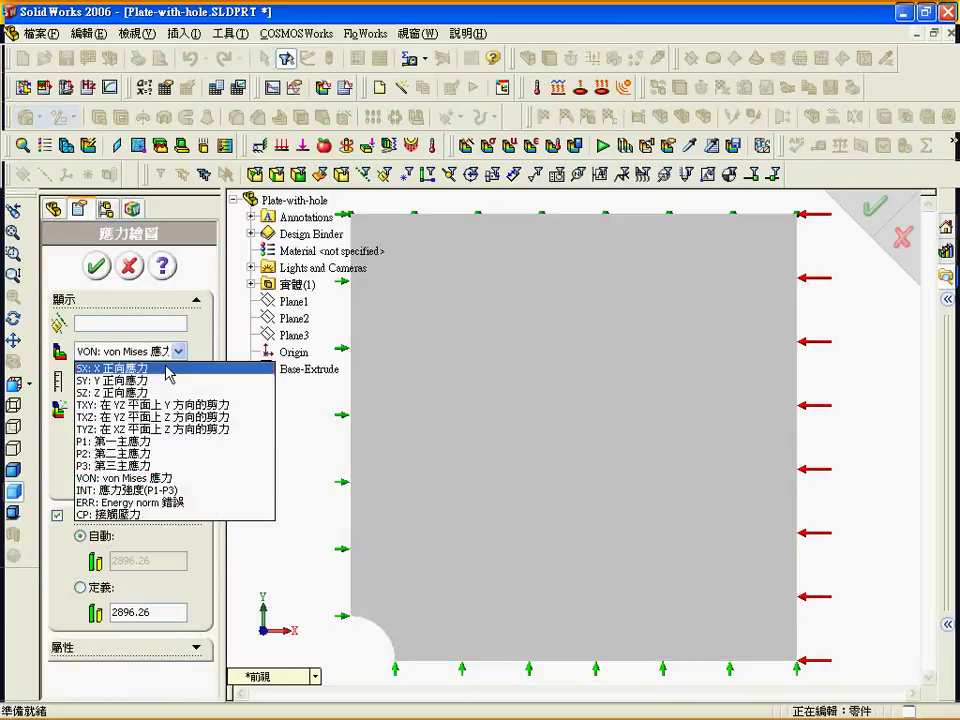
{"action": "left_click", "coordinate": [168, 368]}
{"action": "left_click", "coordinate": [178, 380]}
{"action": "left_click", "coordinate": [163, 408]}
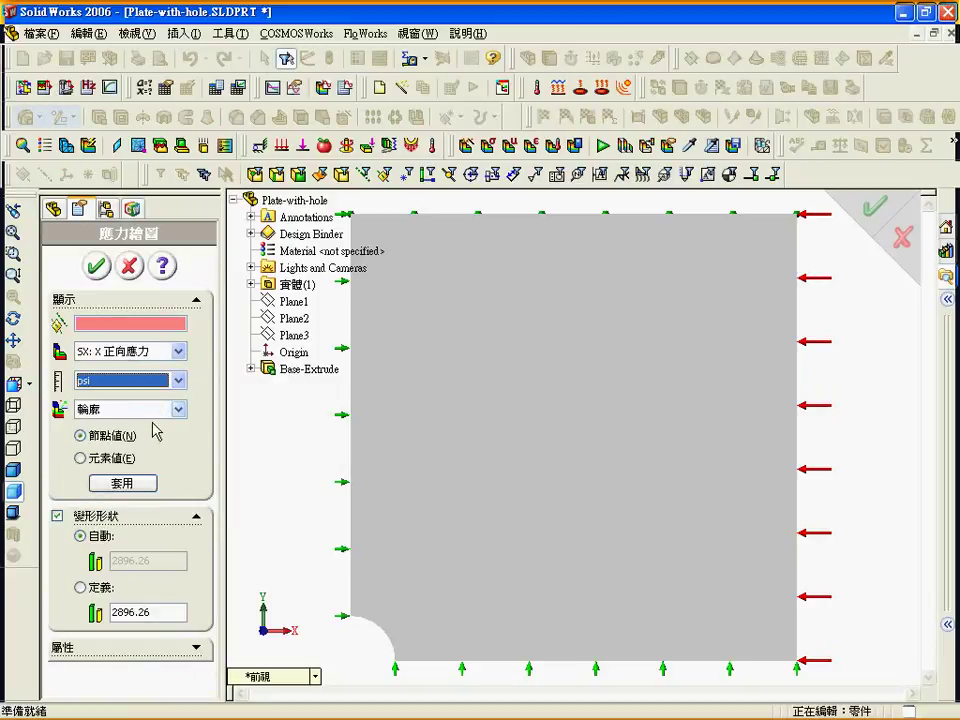
{"action": "left_click", "coordinate": [100, 587]}
{"action": "left_click_drag", "start_coordinate": [160, 607], "coordinate": [113, 607]}
{"action": "type", "text": "1"}
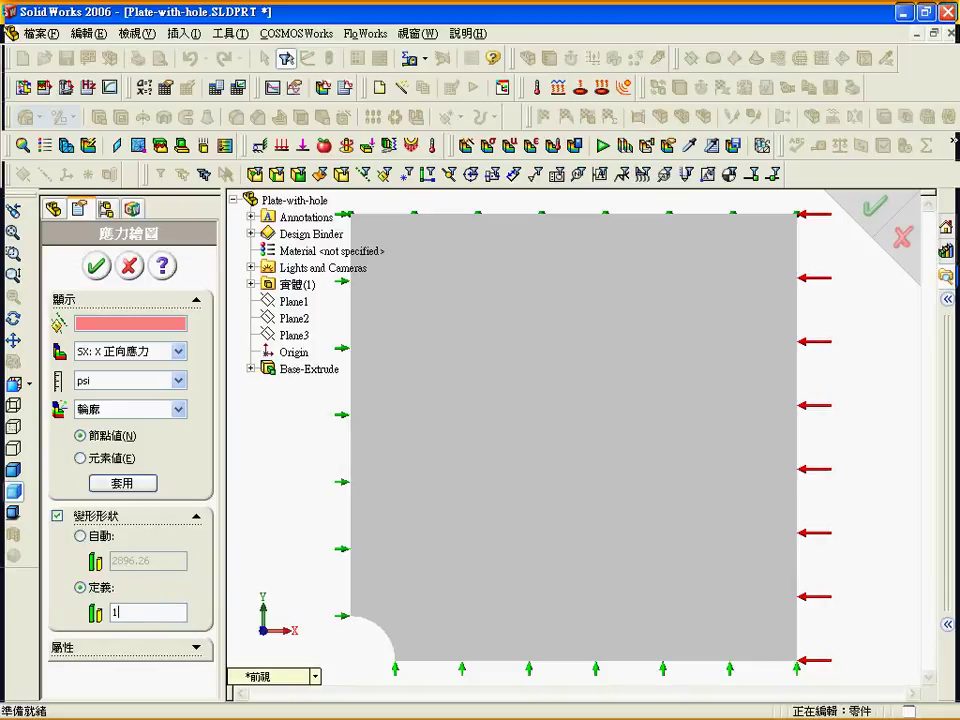
{"action": "left_click", "coordinate": [96, 266]}
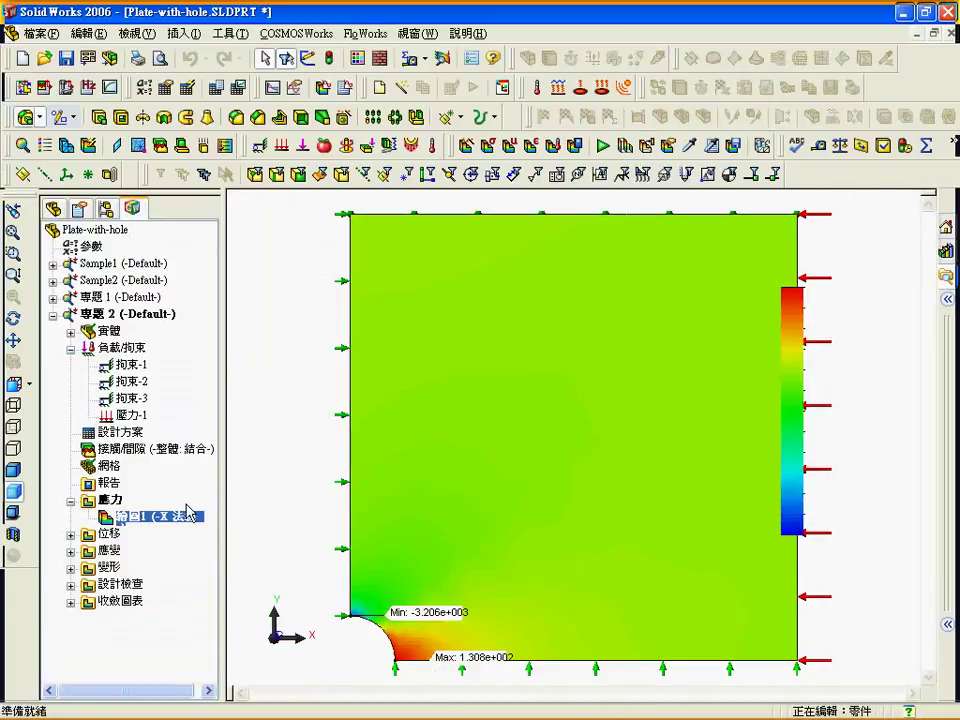
Set 繪圖1's chart number format to floating with 2 decimals, giving Min -3206.09 and Max 130.84
{"action": "right_click", "coordinate": [187, 512]}
{"action": "left_click", "coordinate": [230, 346]}
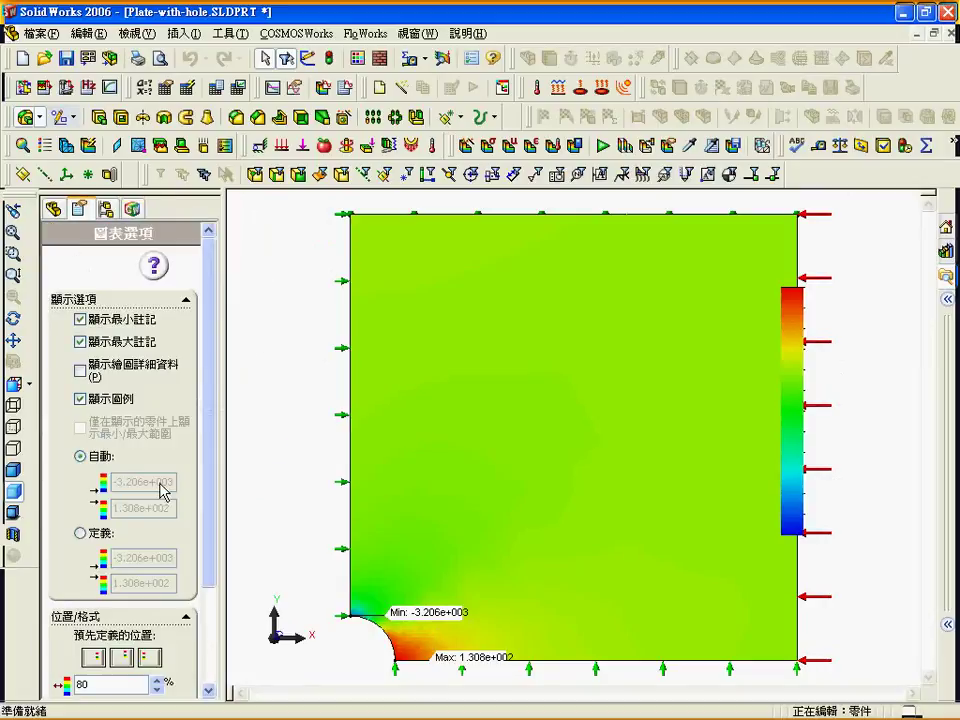
{"action": "left_click_drag", "start_coordinate": [208, 428], "coordinate": [208, 578]}
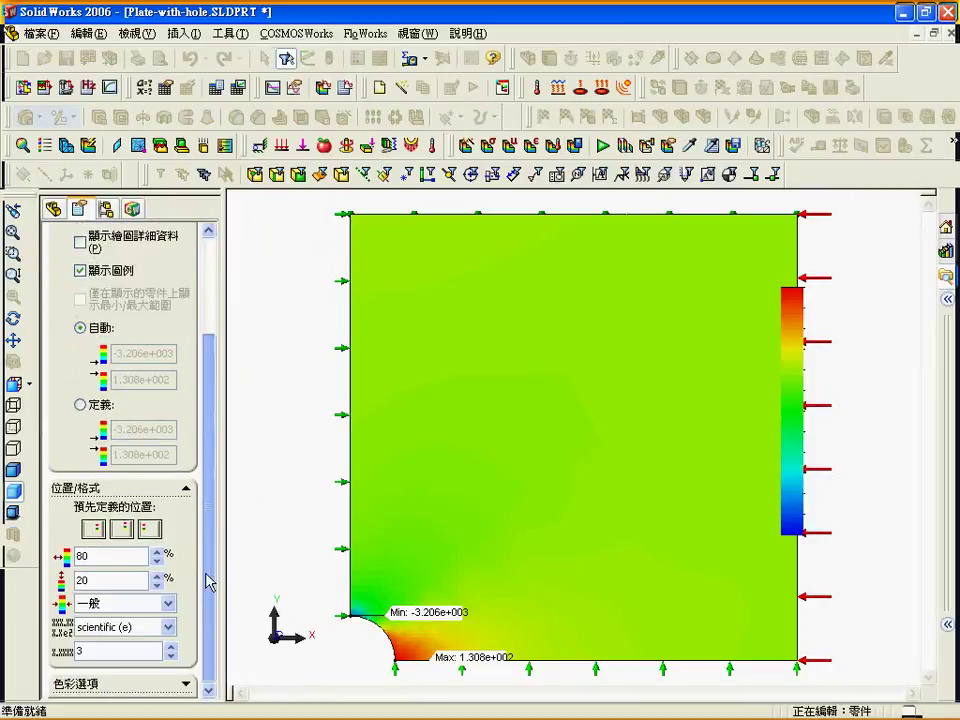
{"action": "left_click", "coordinate": [172, 630]}
{"action": "left_click", "coordinate": [157, 656]}
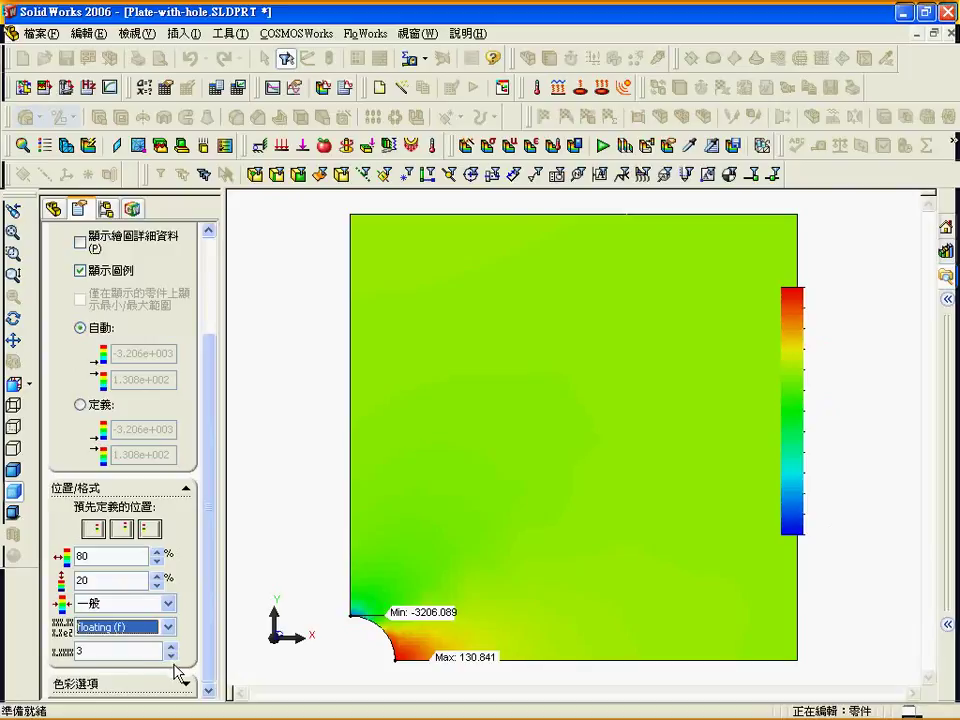
{"action": "left_click", "coordinate": [171, 657]}
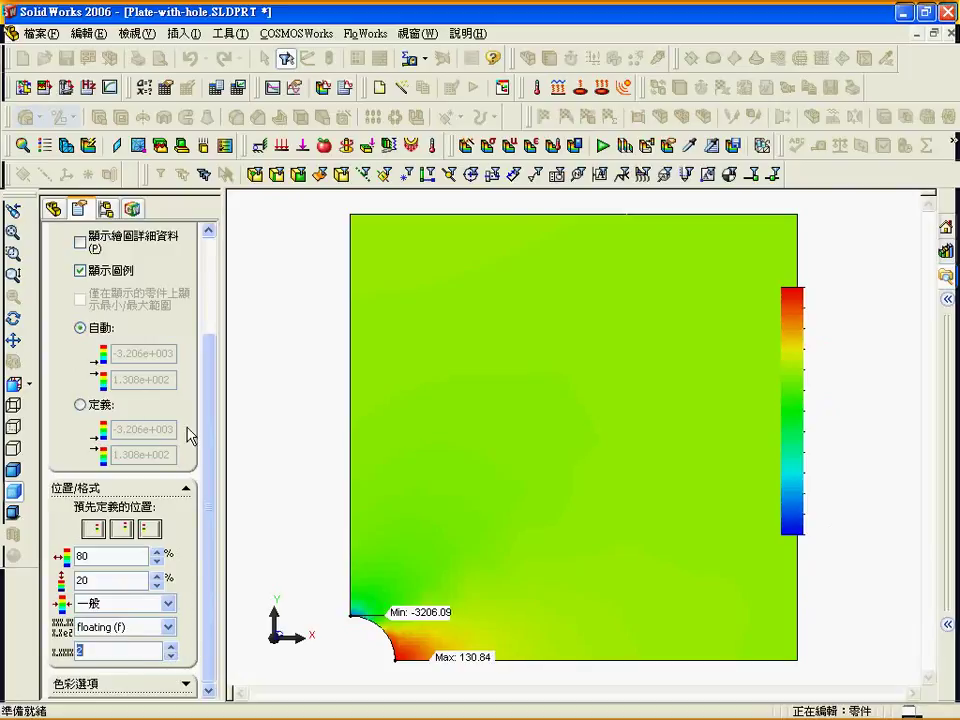
{"action": "left_click_drag", "start_coordinate": [208, 437], "coordinate": [231, 331]}
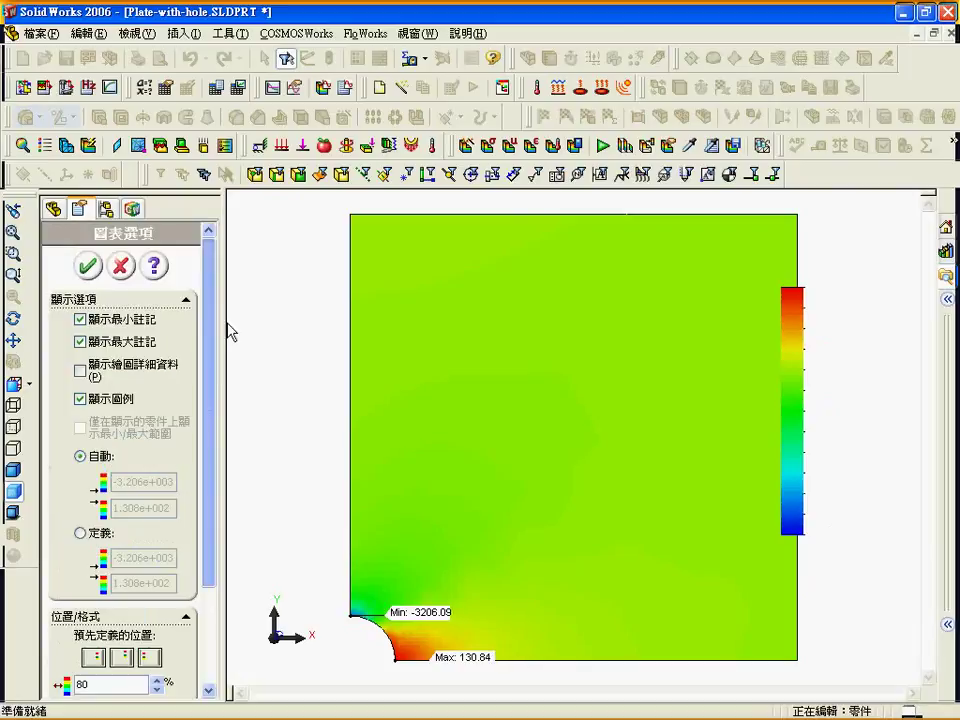
{"action": "left_click", "coordinate": [88, 268]}
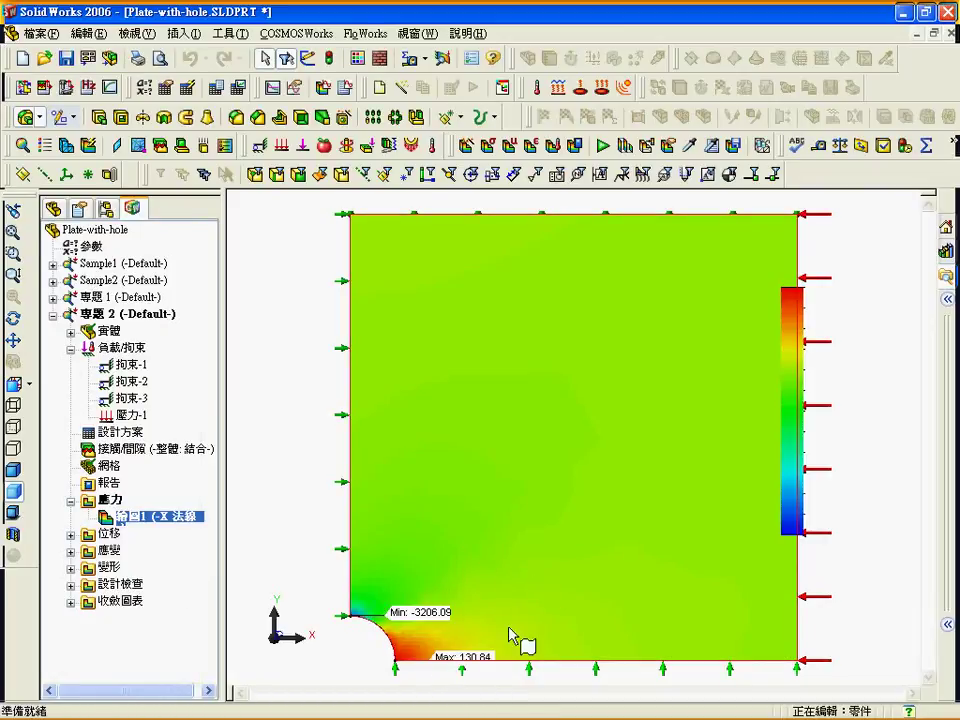
Define 圖表2 with accuracy, max von Mises, max displacement, strain energy and node count, then close it
{"action": "right_click", "coordinate": [124, 602]}
{"action": "left_click", "coordinate": [185, 617]}
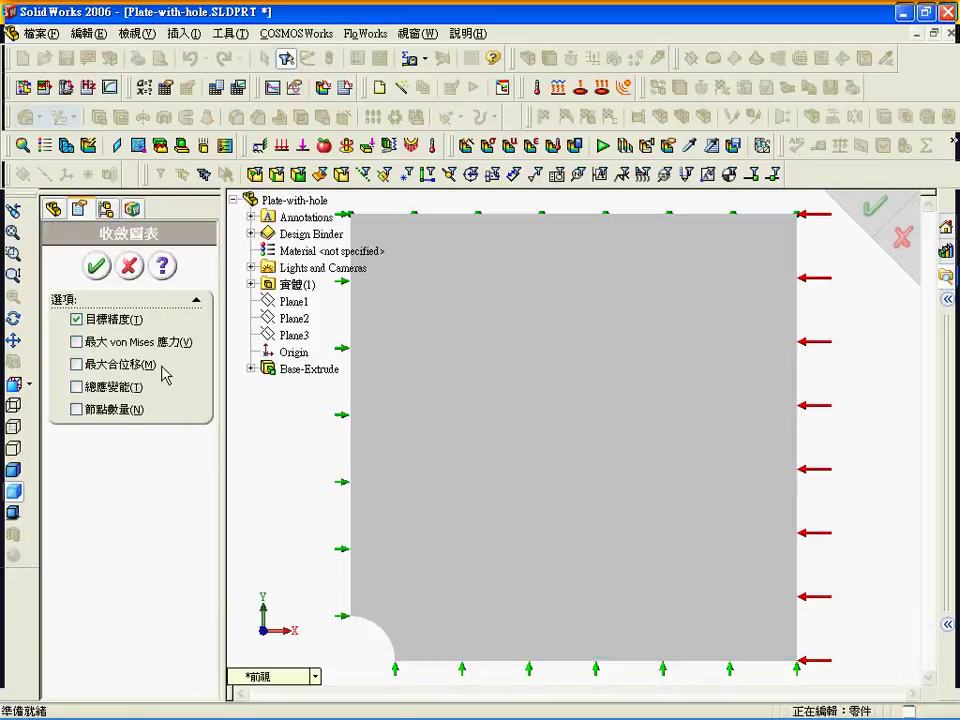
{"action": "left_click", "coordinate": [77, 342]}
{"action": "left_click", "coordinate": [77, 365]}
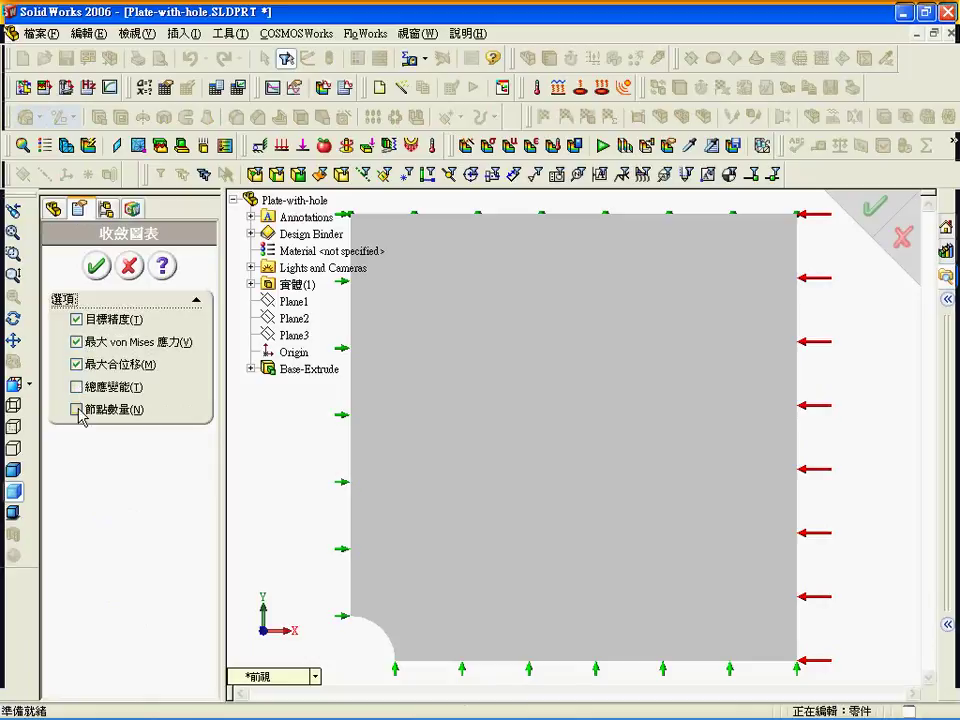
{"action": "left_click", "coordinate": [77, 386]}
{"action": "left_click", "coordinate": [77, 409]}
{"action": "left_click", "coordinate": [96, 266]}
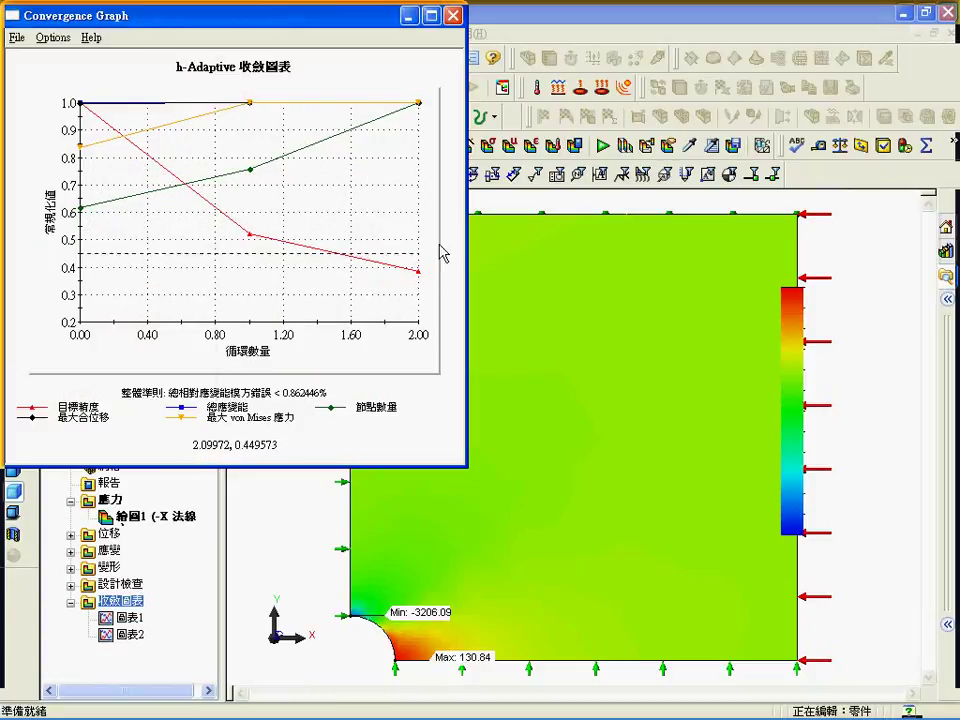
{"action": "left_click", "coordinate": [452, 15]}
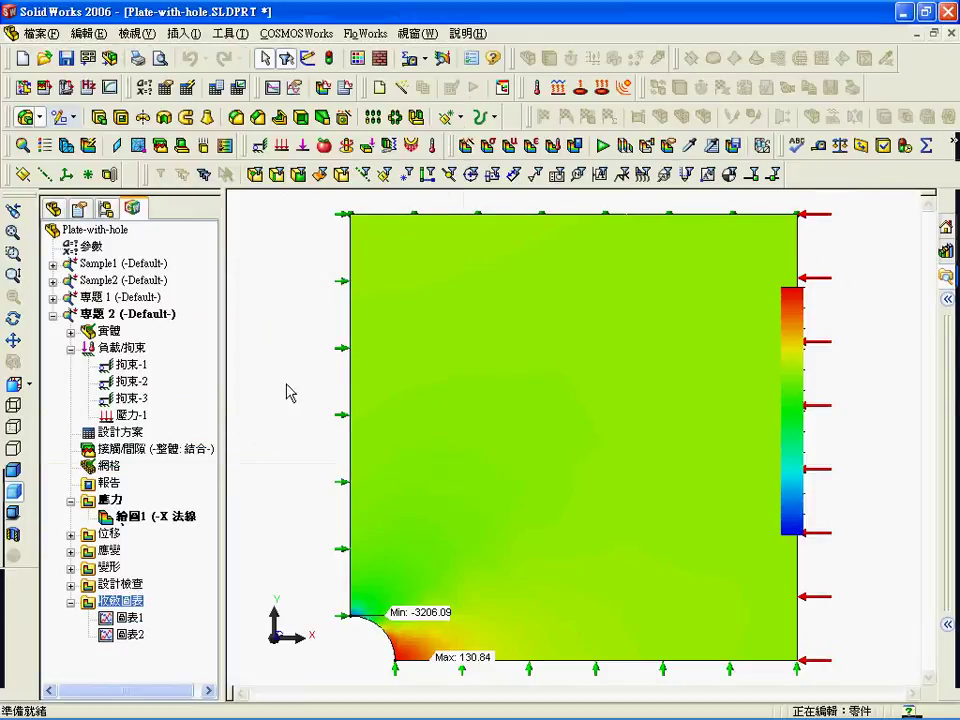